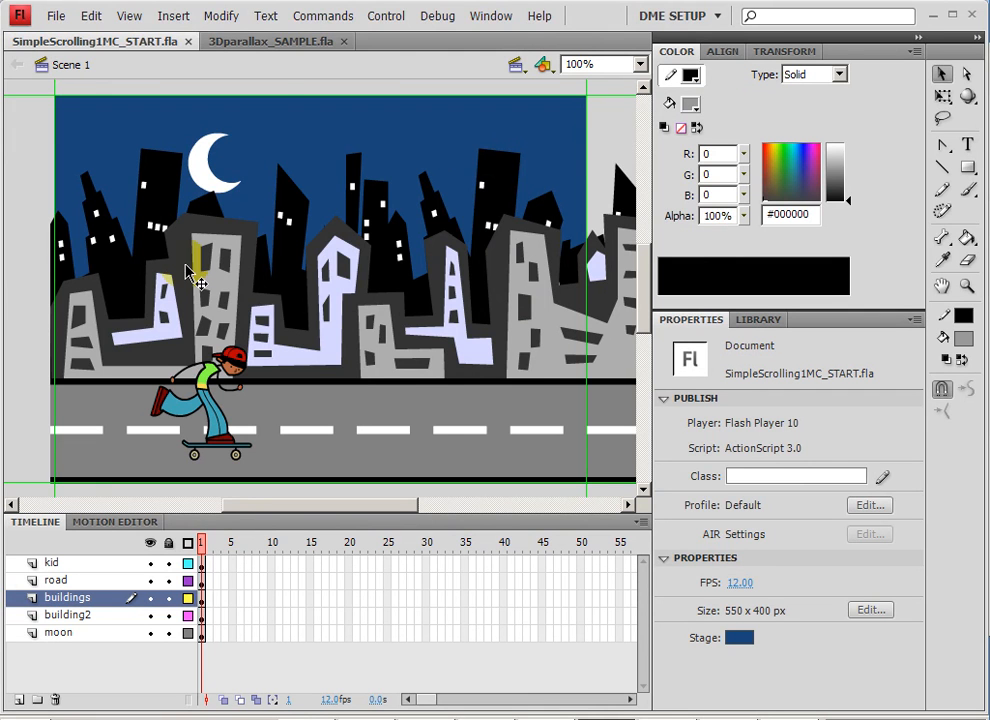
Switch to 3Dparallax_SAMPLE.fla and shift the buildings and sidewalk together slightly left to about X -196.
left_click(261, 43)
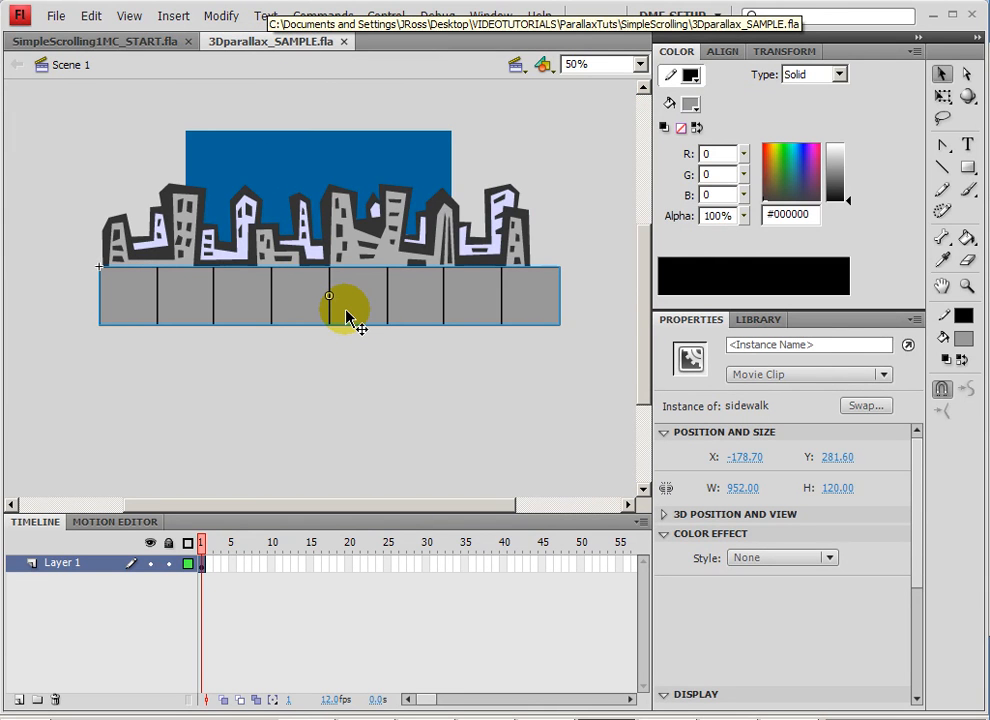
left_click(339, 252, "shift")
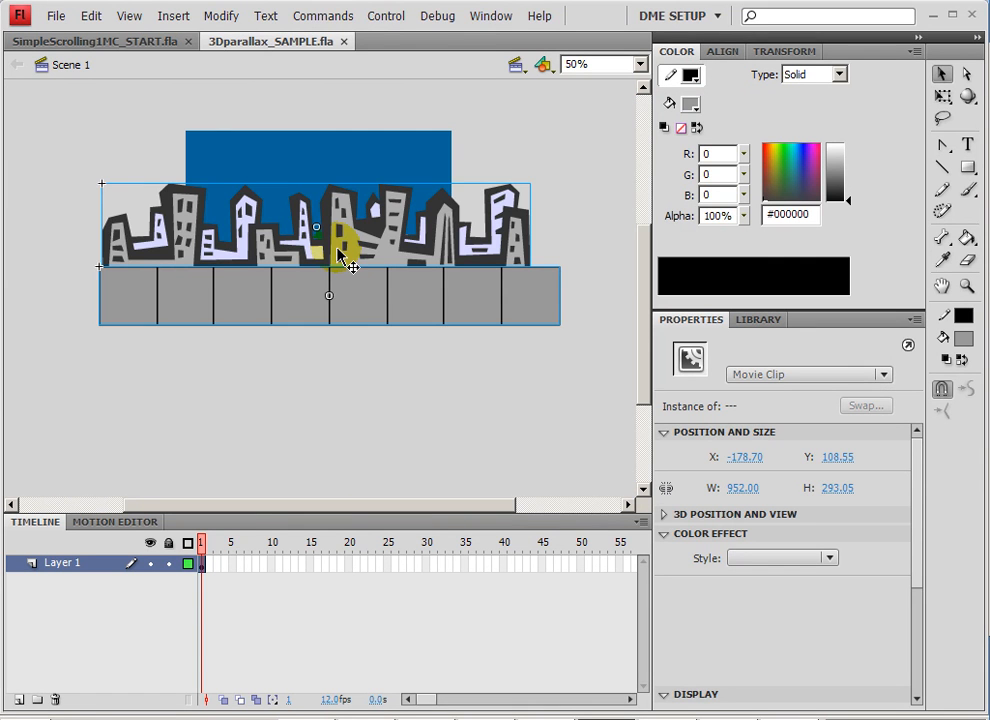
left_click_drag(340, 255, 331, 255)
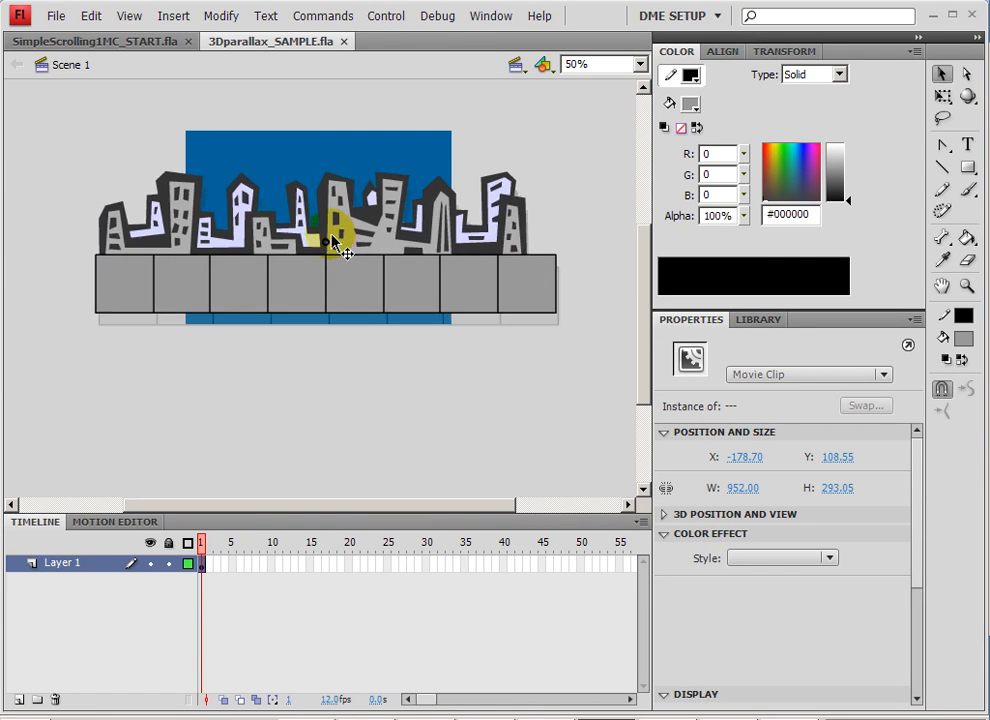
Tilt the sidewalk clip around its X axis with the 3D Rotation tool so it lies flat in perspective.
left_click(364, 362)
left_click(380, 316)
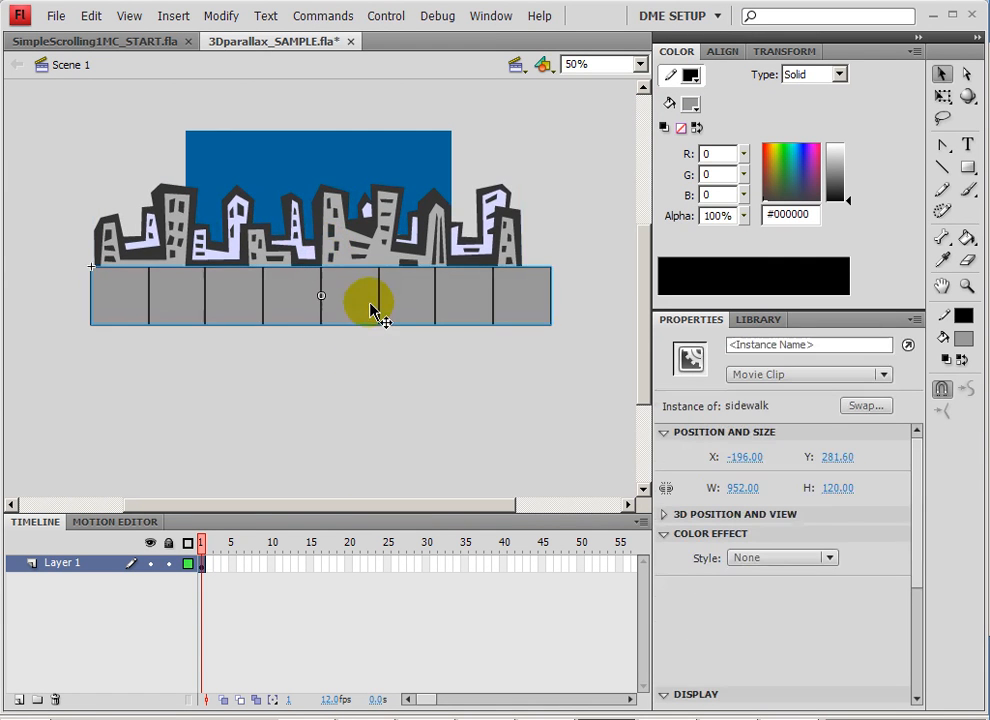
left_click(966, 97)
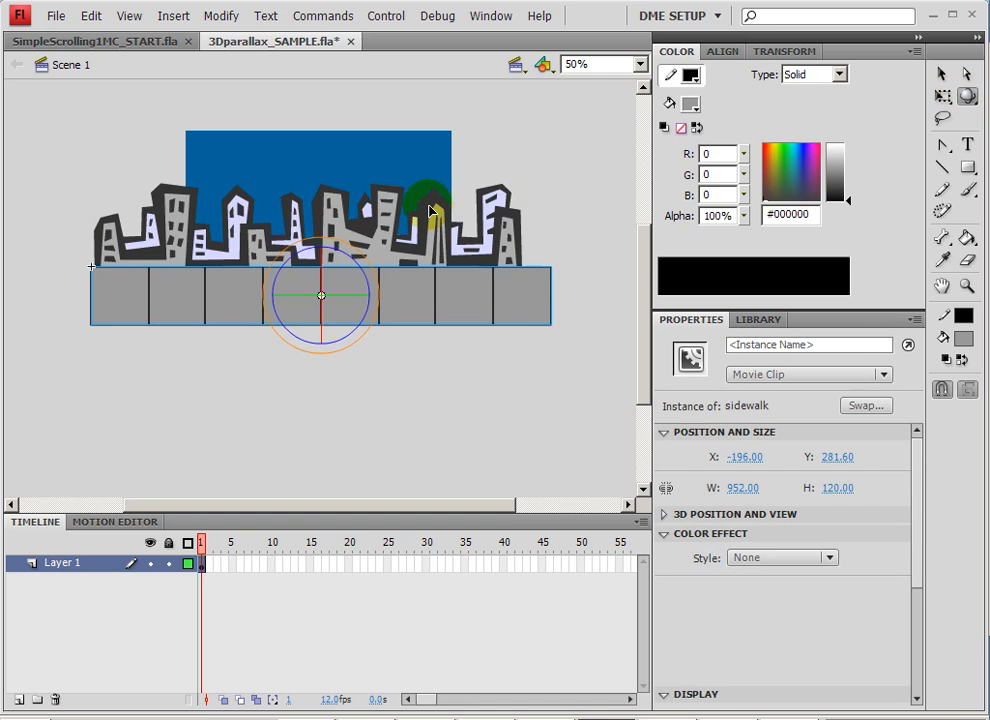
mouse_move(324, 281)
left_mouse_down()
mouse_move(326, 248)
mouse_move(320, 297)
left_mouse_up()
Push the building1 clip back in depth along its Z axis with the 3D Translation tool.
left_click(387, 222)
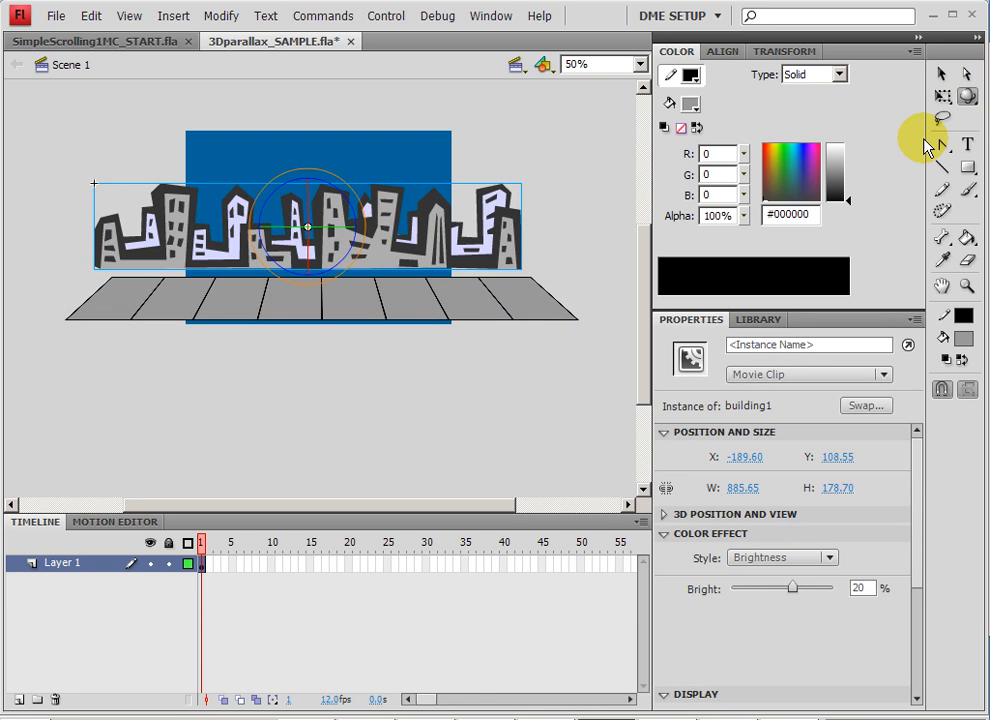
left_click(967, 101)
left_click(852, 121)
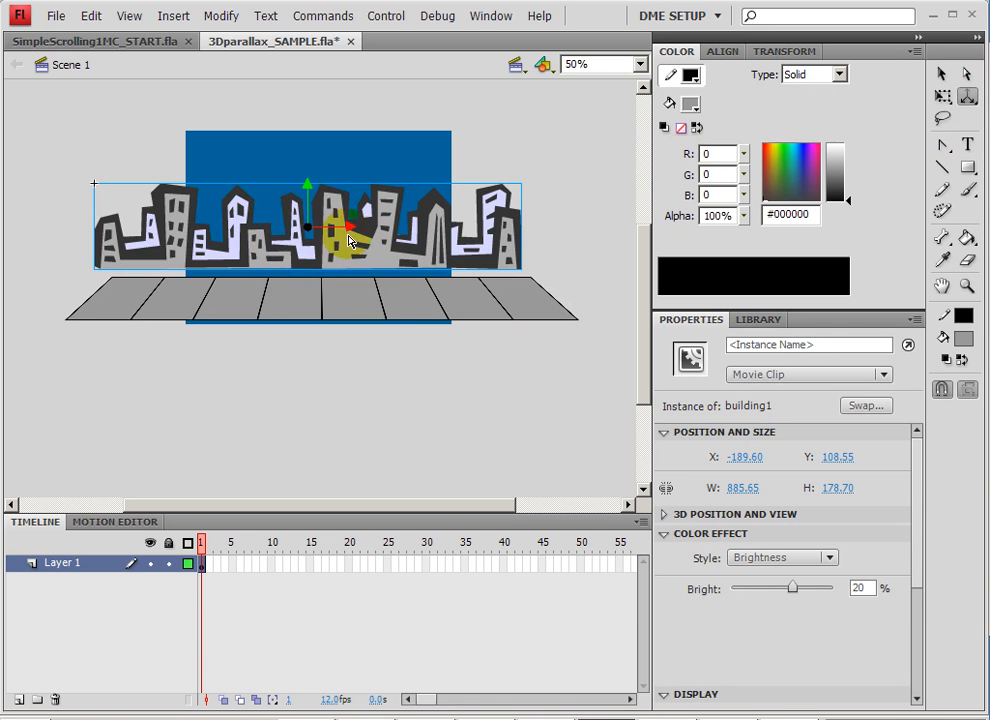
left_click_drag(309, 228, 452, 78)
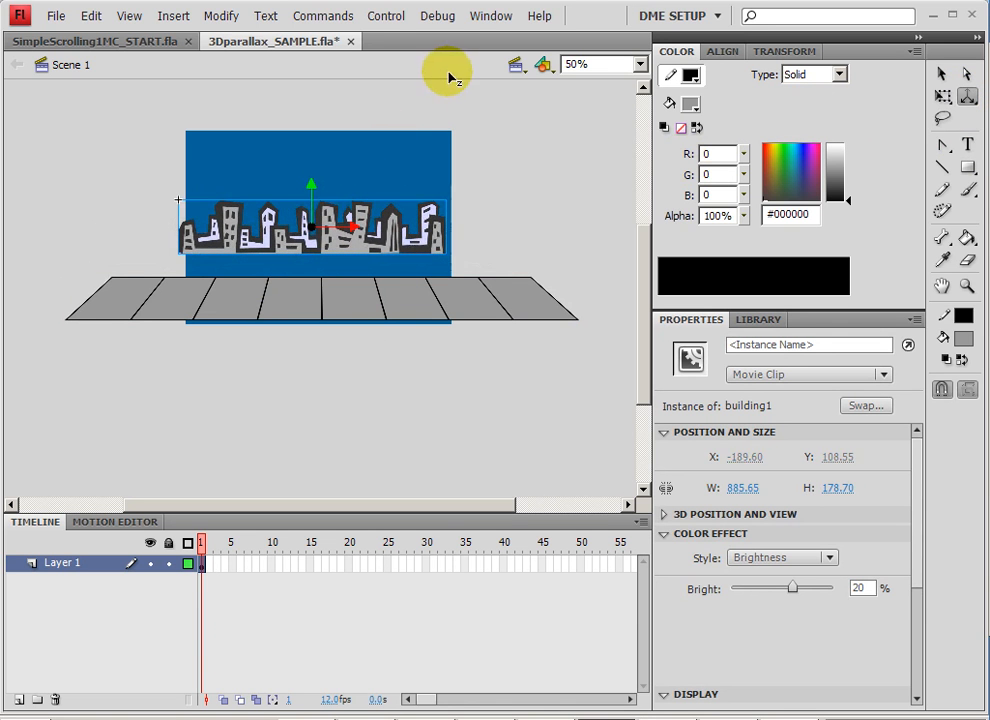
Enlarge the building1 clip proportionally with Free Transform to about 1563 by 315 px.
left_click(941, 74)
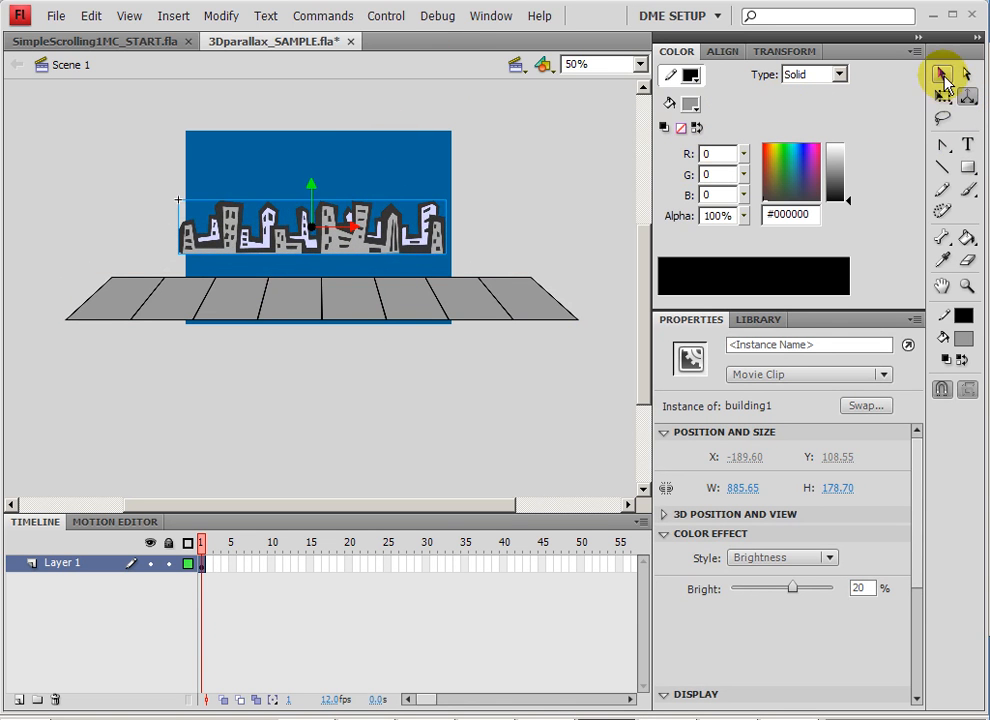
key("q")
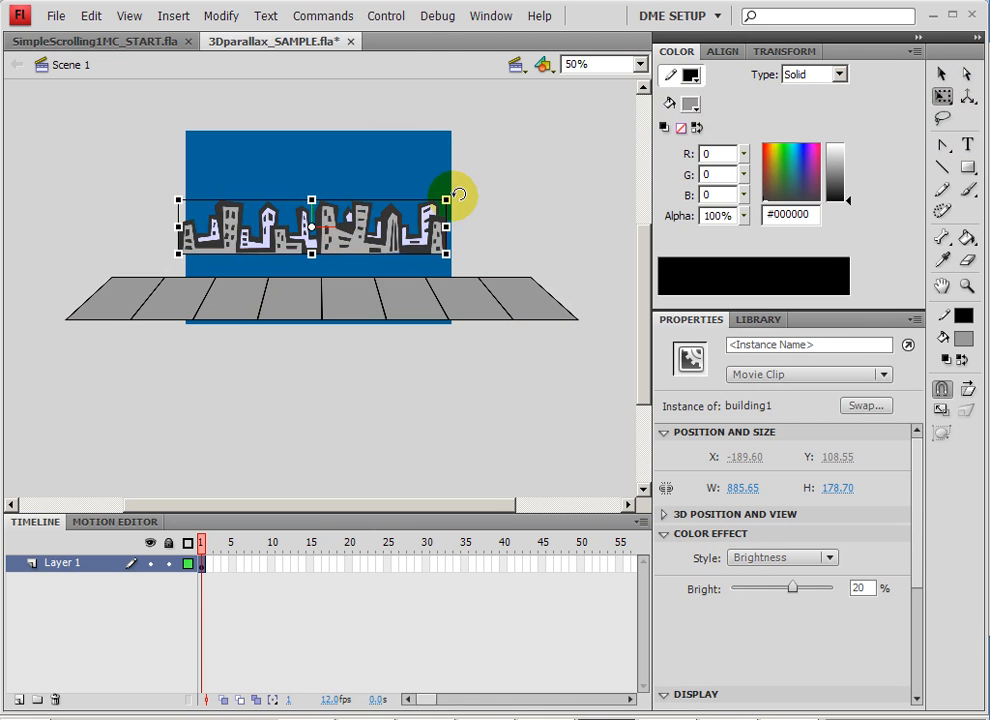
left_click_drag(445, 200, 550, 118)
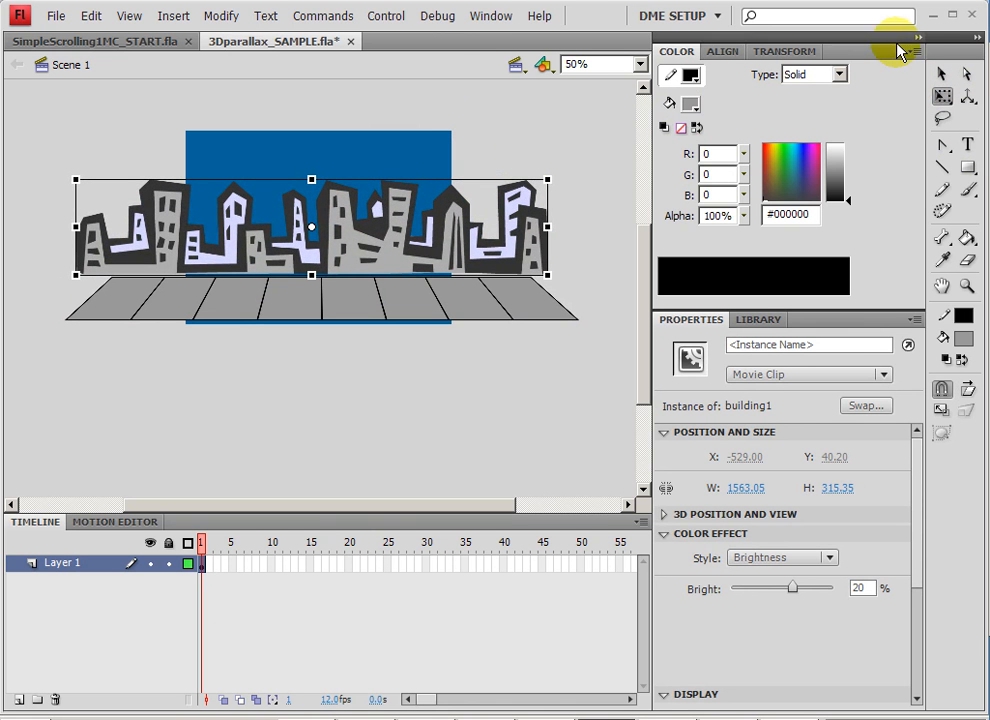
Reposition the sidewalk and buildings so the buildings' base meets the sidewalk's back edge.
left_click(941, 74)
left_click_drag(397, 252, 351, 311)
left_click(313, 246)
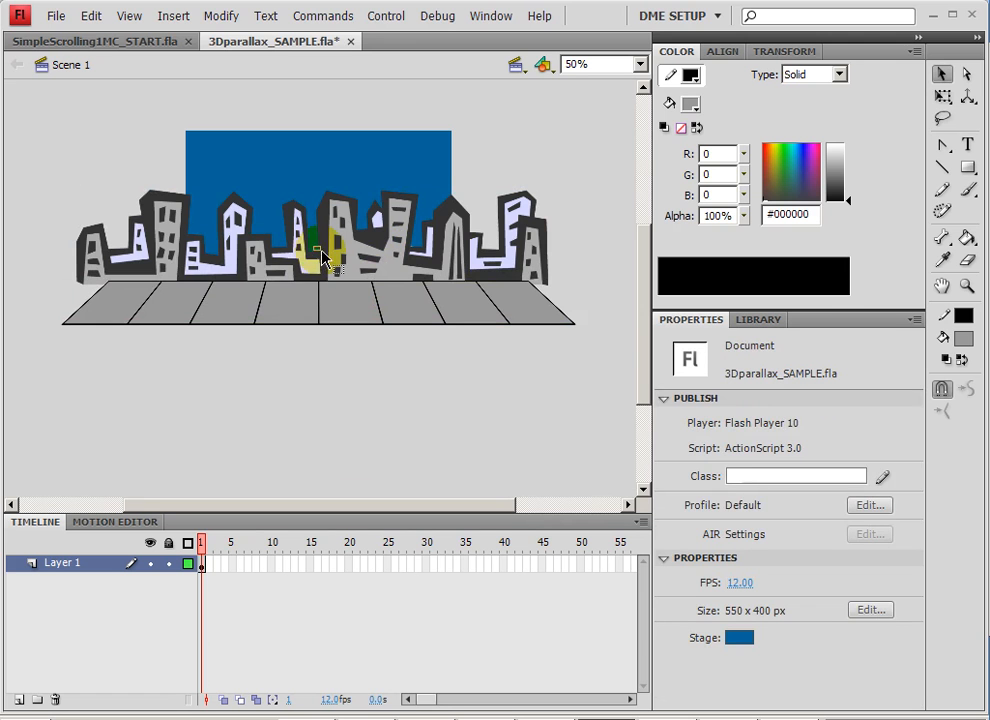
left_click_drag(319, 259, 318, 262)
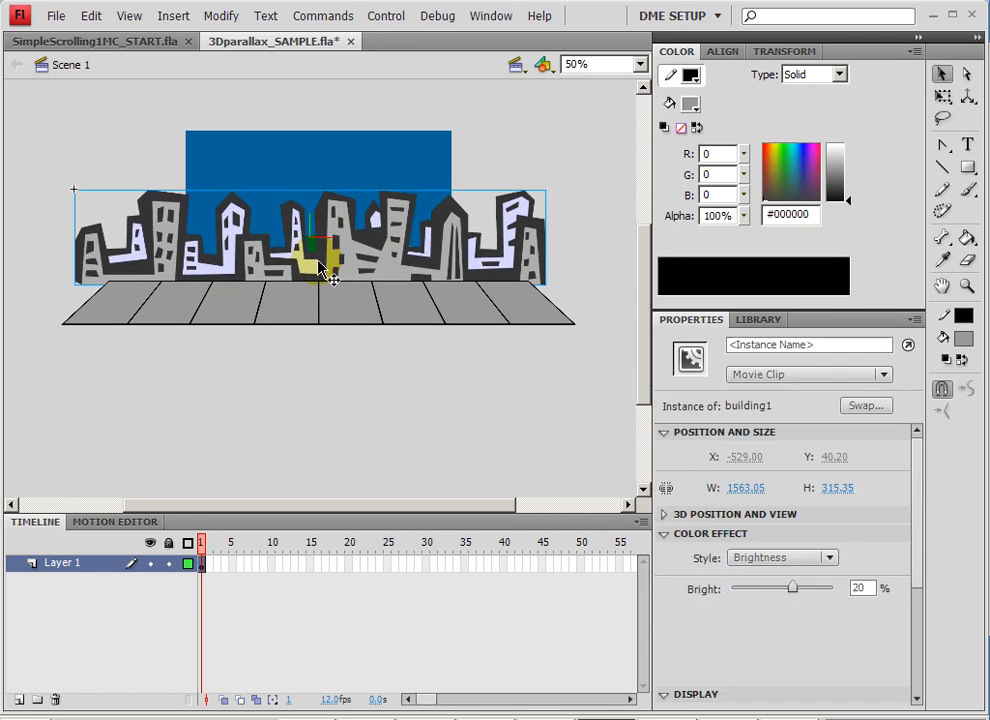
Convert the buildings and sidewalk together into a movie clip symbol named city.
left_click(314, 305)
left_click(336, 262, "shift")
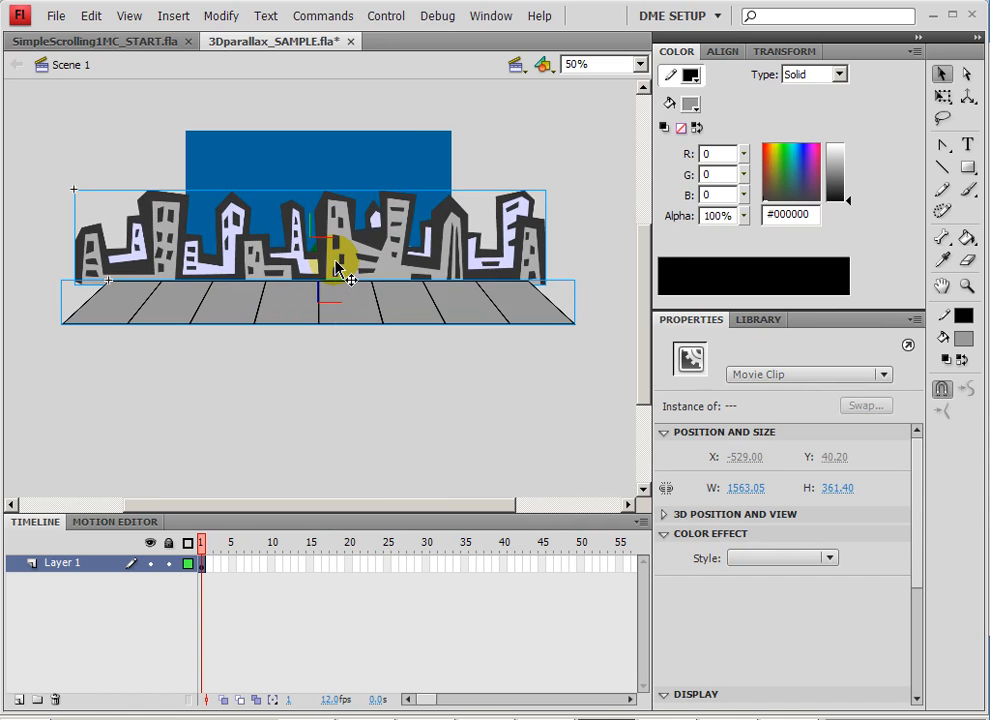
right_click(336, 266)
left_click(444, 596)
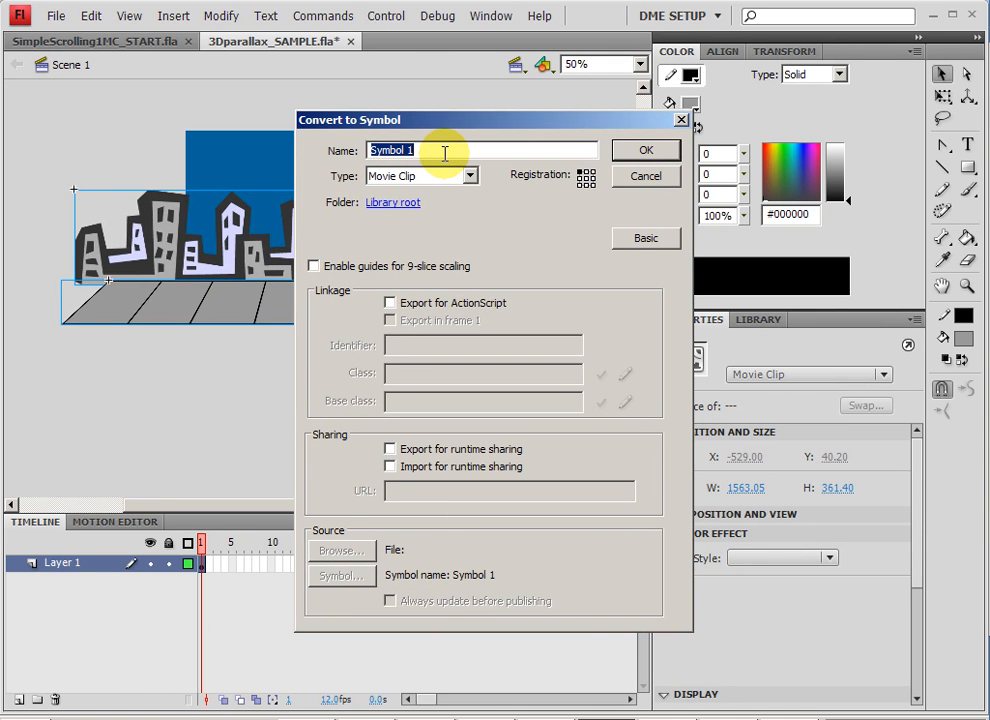
key("Return")
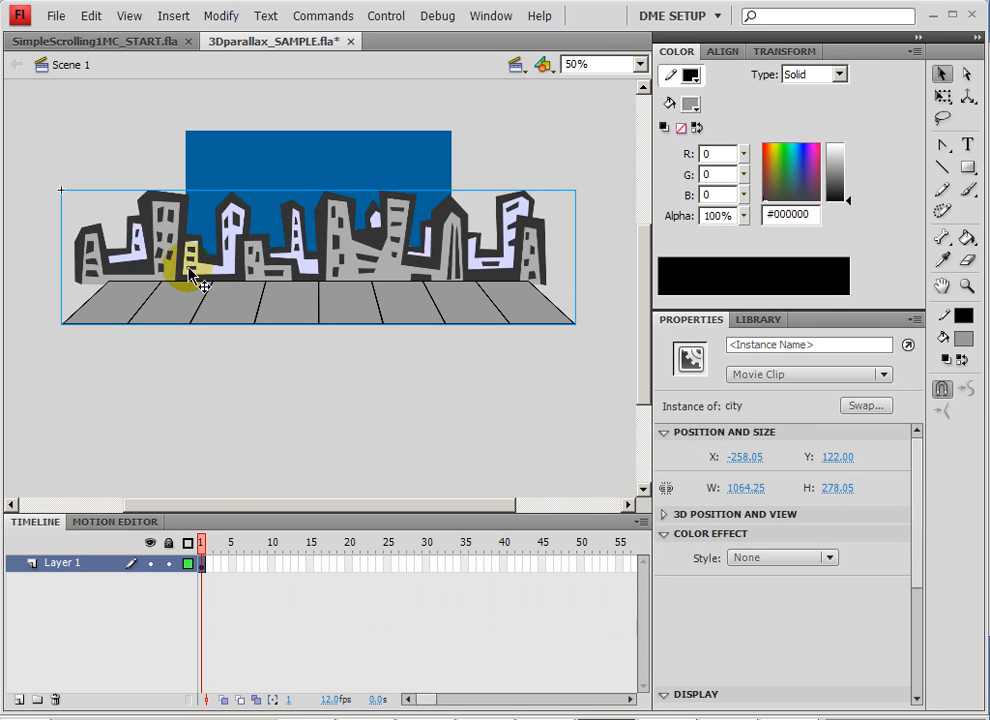
Move the city clip right for its starting position and add a keyframe at frame 30.
left_click_drag(189, 268, 321, 254)
left_click(203, 572)
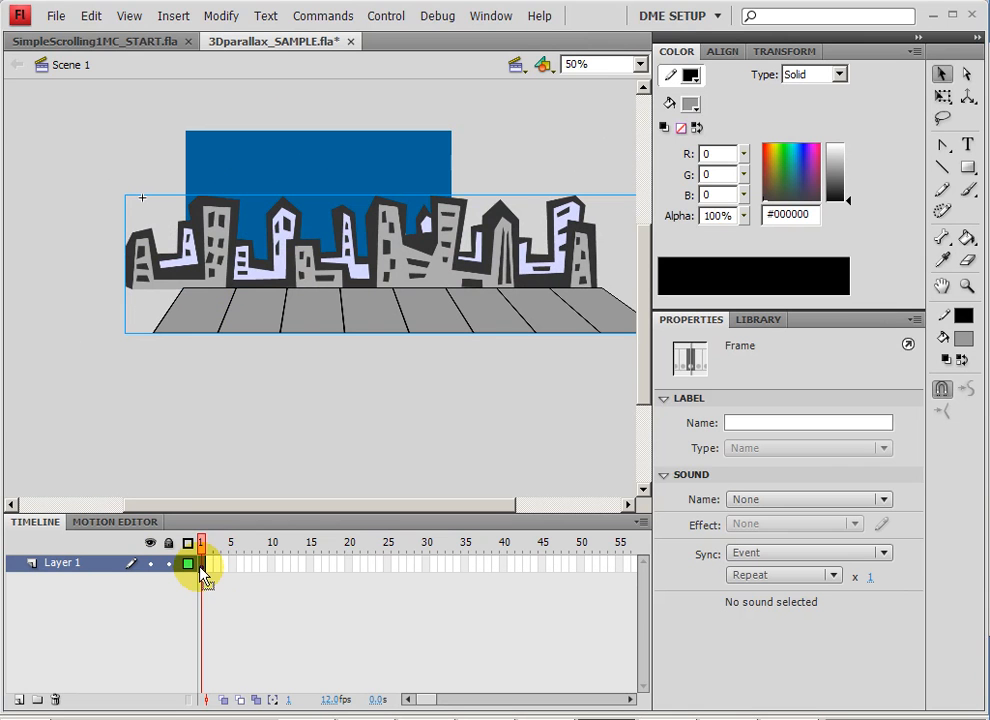
left_click_drag(203, 572, 426, 568)
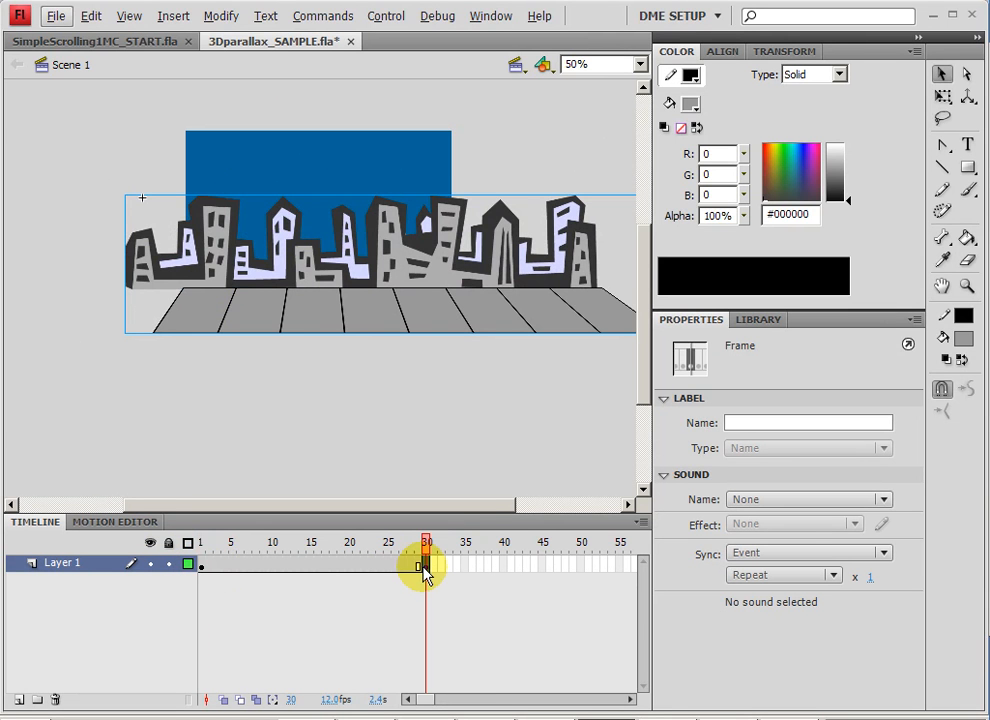
Slide the city clip left to about X -418 at frame 30 and create a classic tween between the keyframes.
left_click_drag(532, 290, 371, 287)
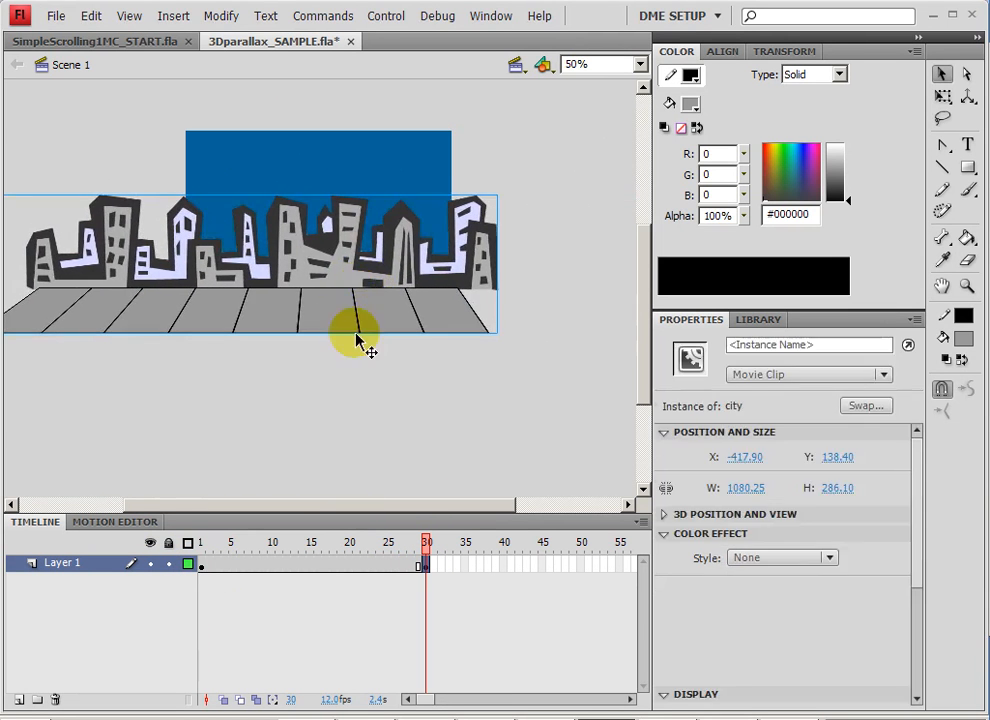
right_click(344, 567)
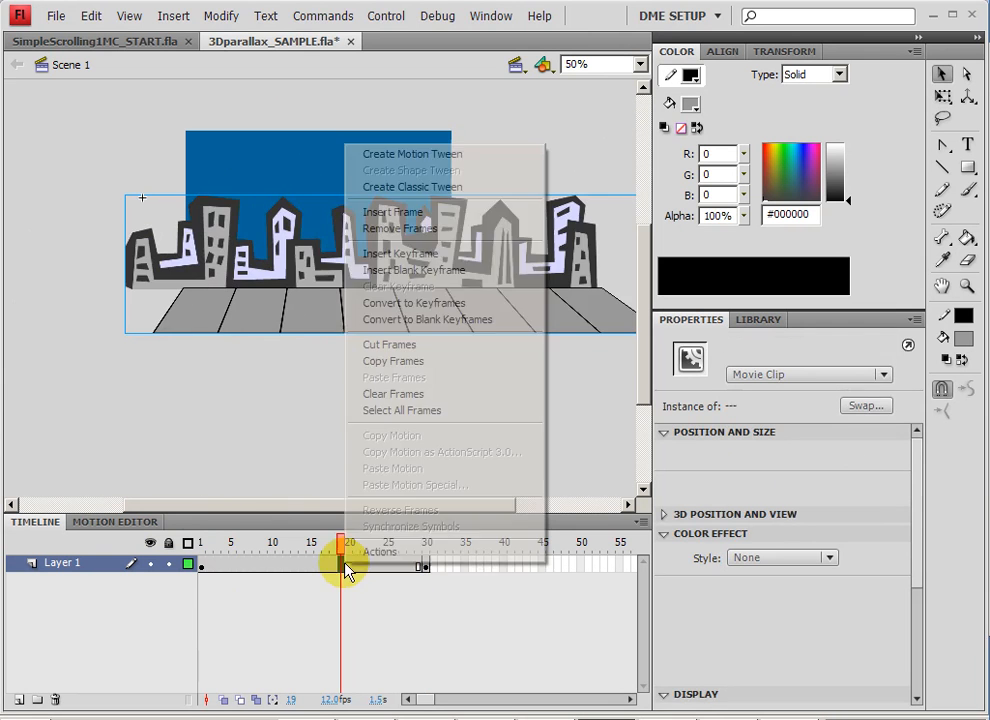
left_click(412, 188)
Scrub through the city tween and preview the scrolling animation with Test Movie.
left_click_drag(342, 548, 187, 543)
key("ctrl+Return")
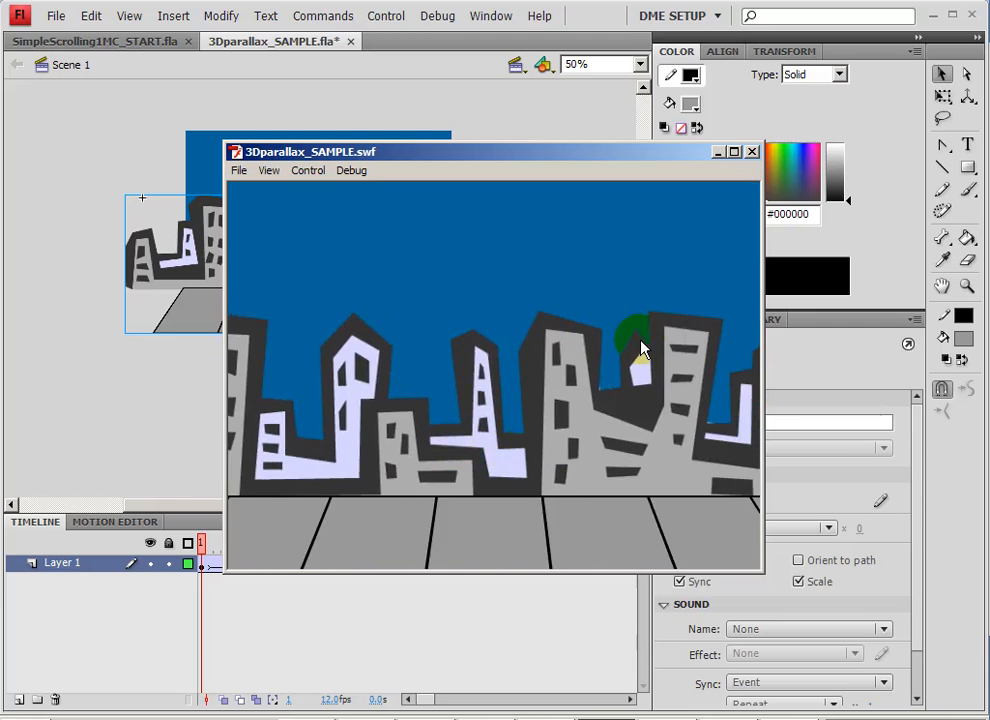
left_click(752, 152)
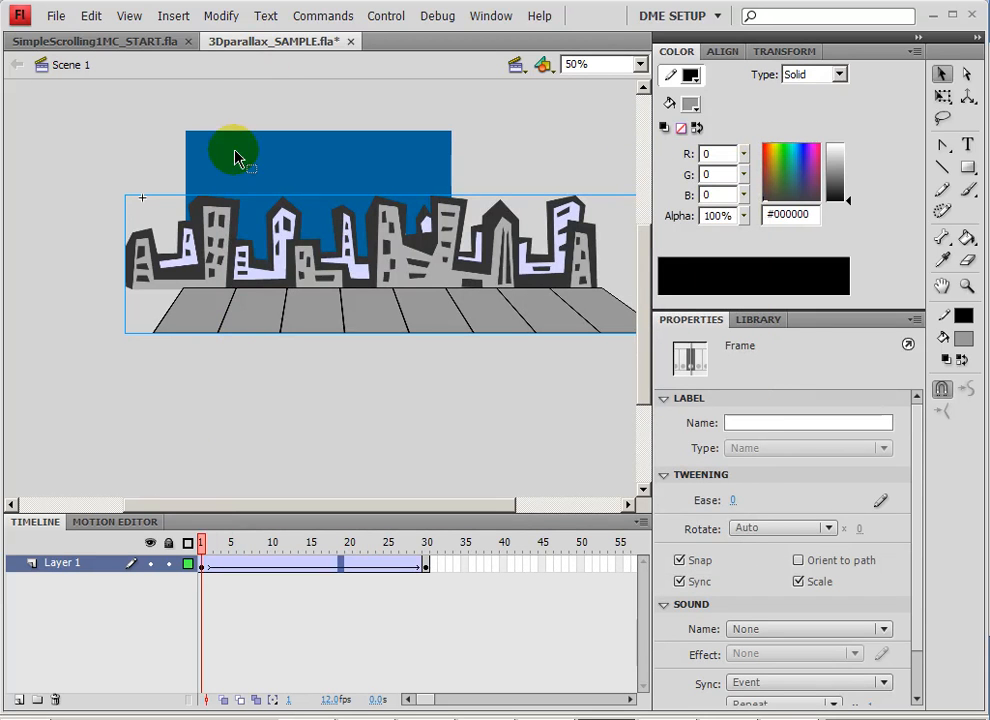
Switch back to SimpleScrolling1MC_START.fla and examine the artwork on all layers from kid to moon.
left_click(137, 41)
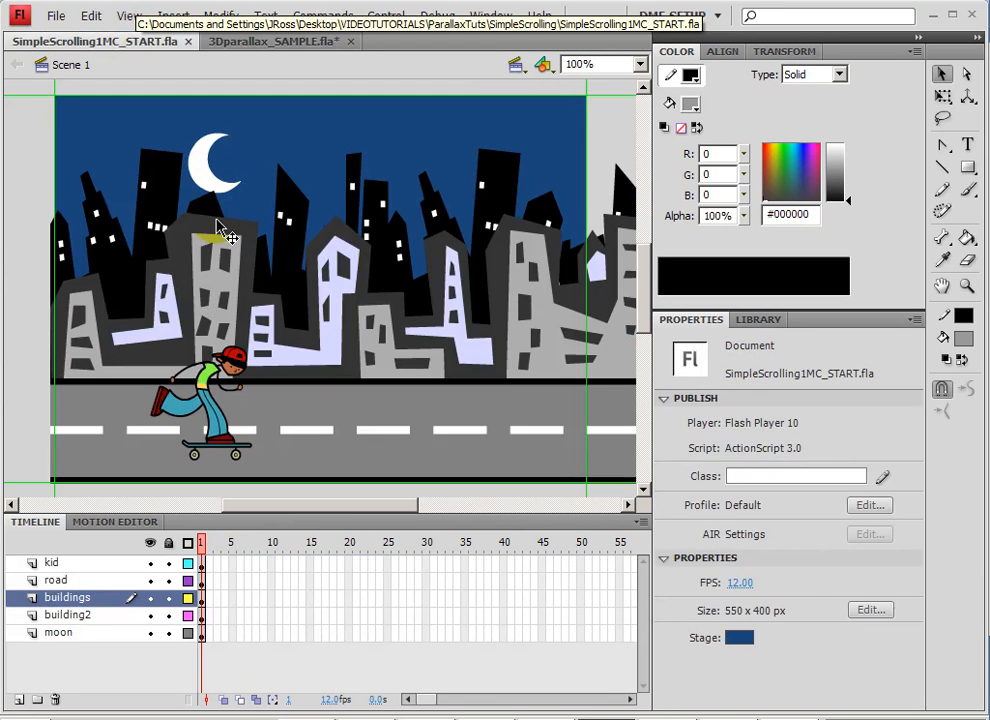
left_click(66, 565)
left_click(70, 640, "shift")
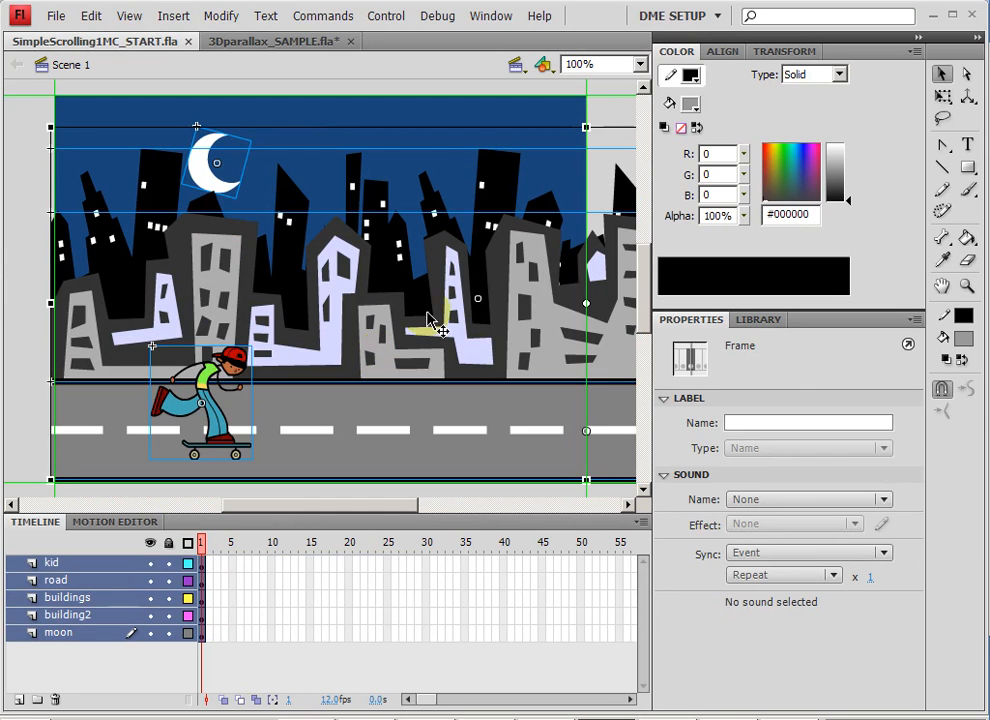
left_click(630, 90)
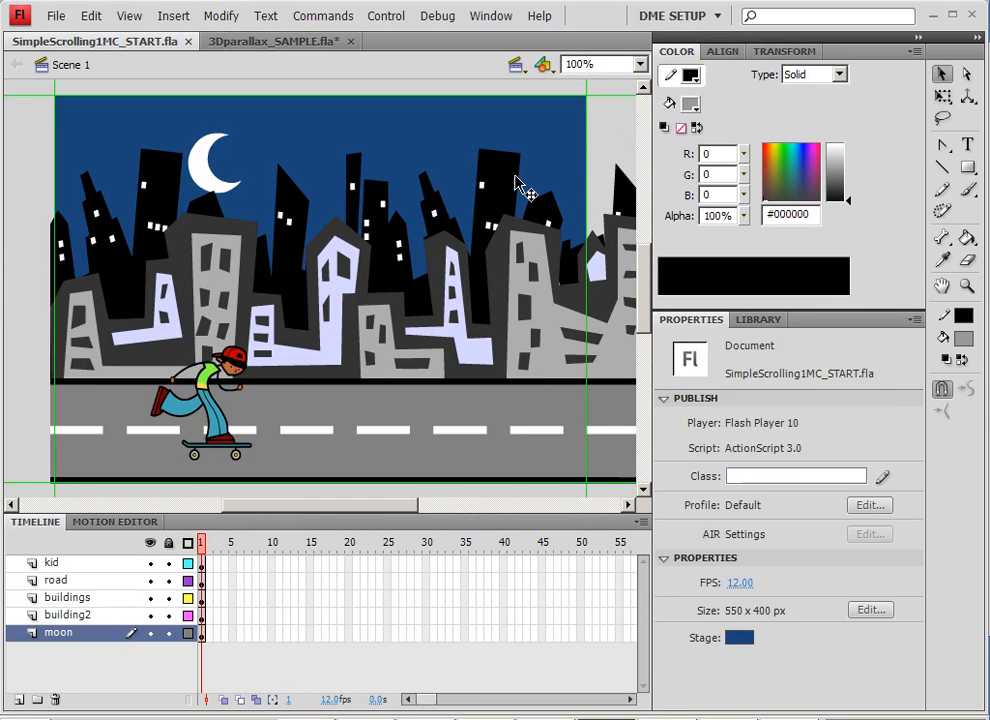
Push the moon back in depth with the 3D Translation tool and enlarge it with Free Transform to about 120 by 123 px.
left_click(968, 99)
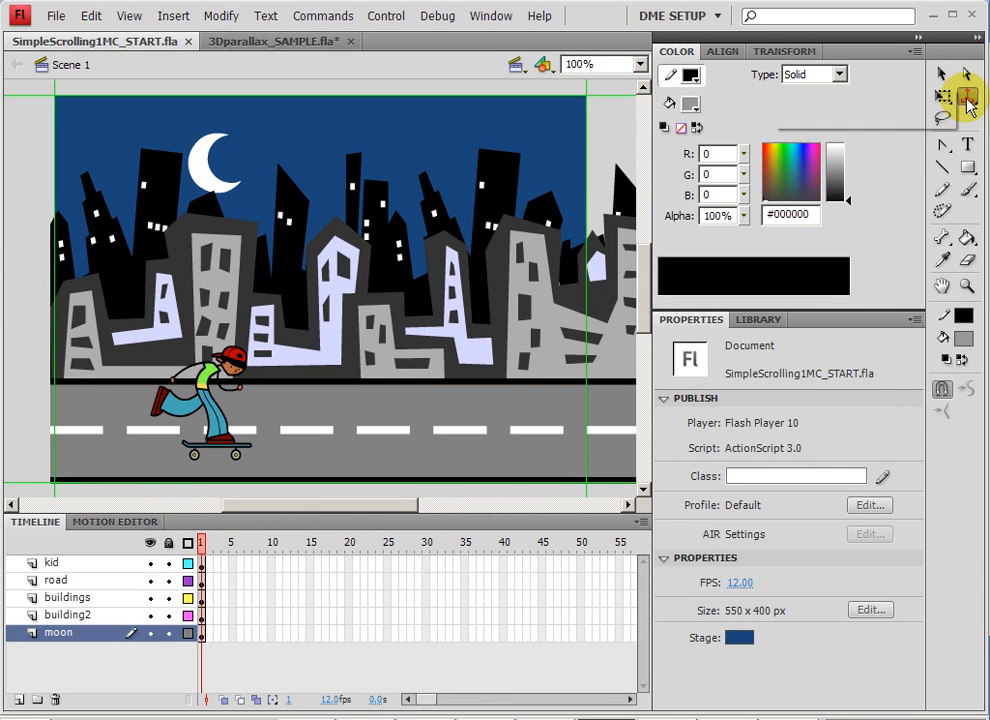
left_click(205, 178)
left_click_drag(218, 163, 949, 32)
left_click_drag(240, 200, 507, 93)
left_click_drag(249, 168, 705, 86)
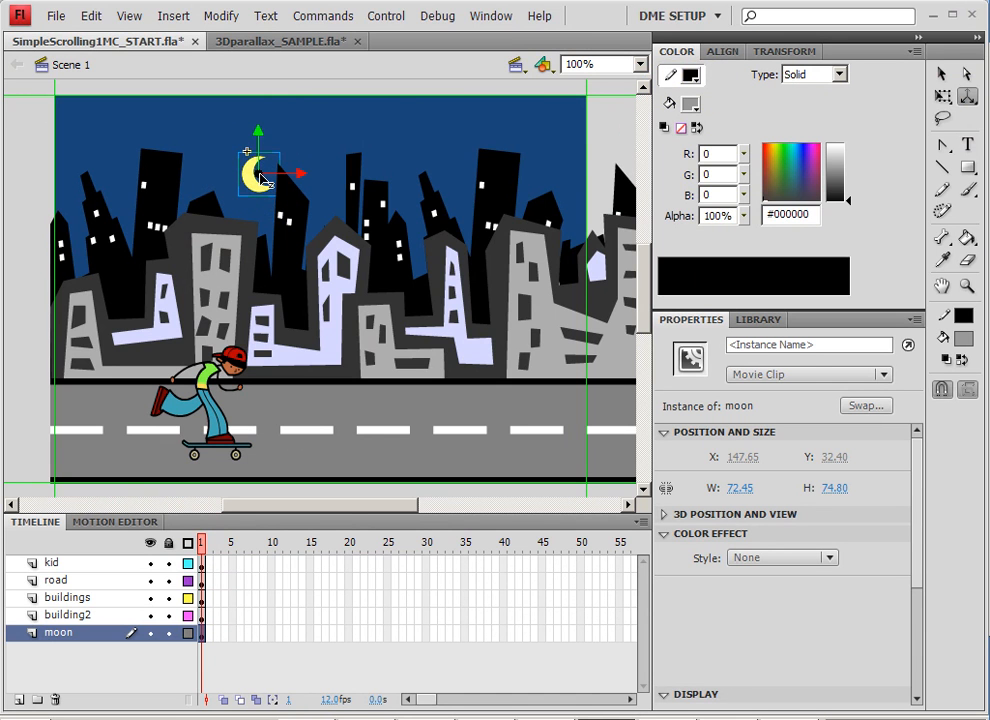
left_click_drag(262, 180, 802, 95)
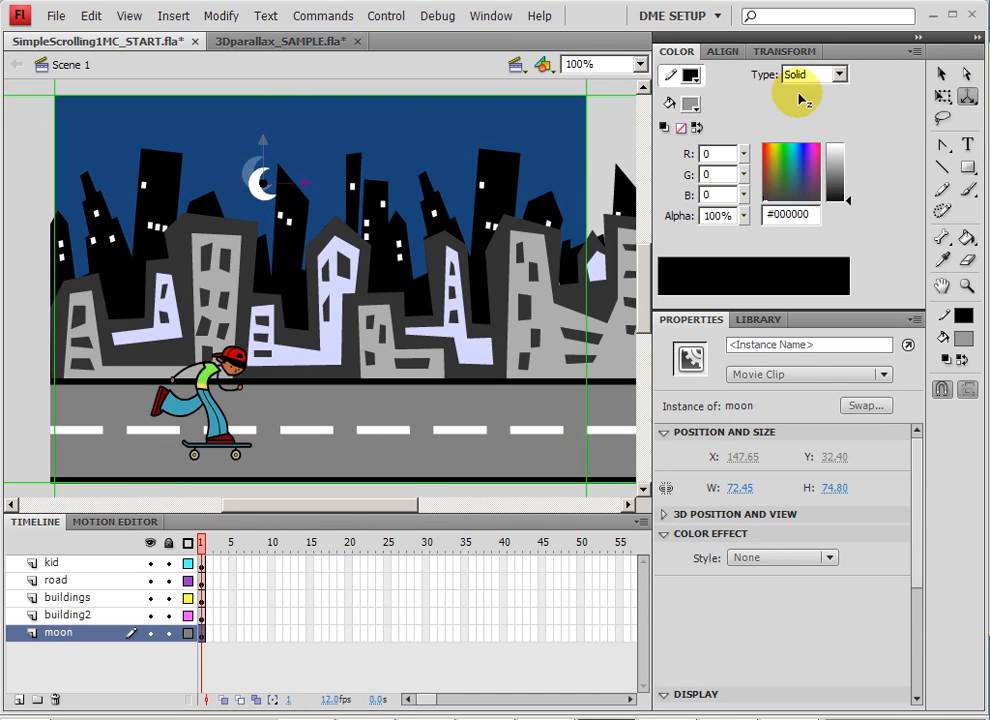
left_click(266, 124)
left_click(260, 162)
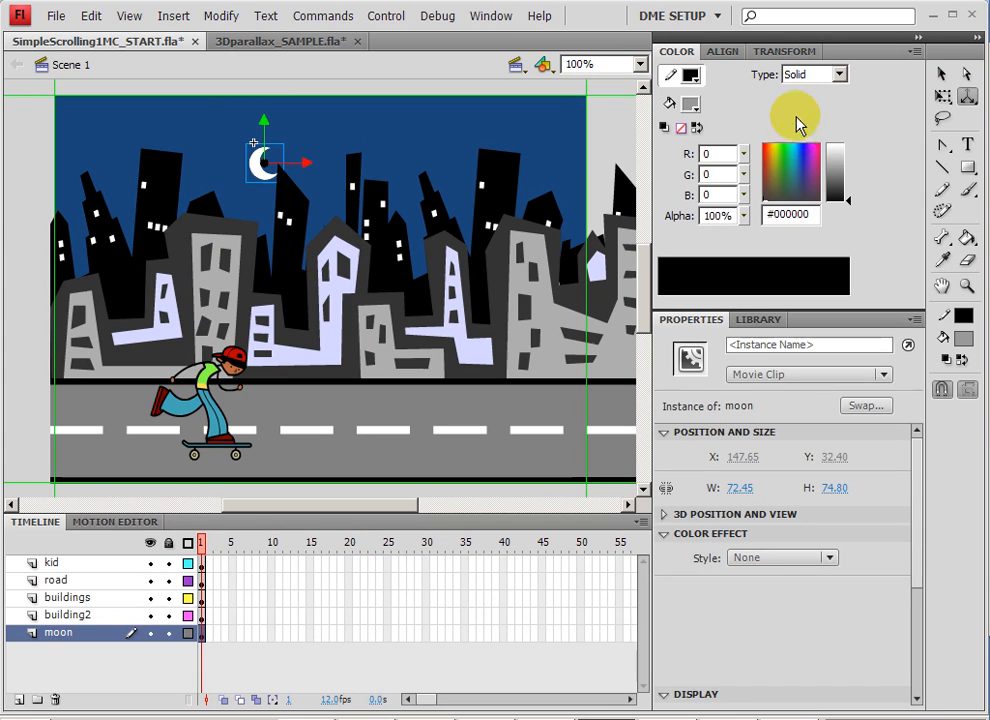
left_click(943, 97)
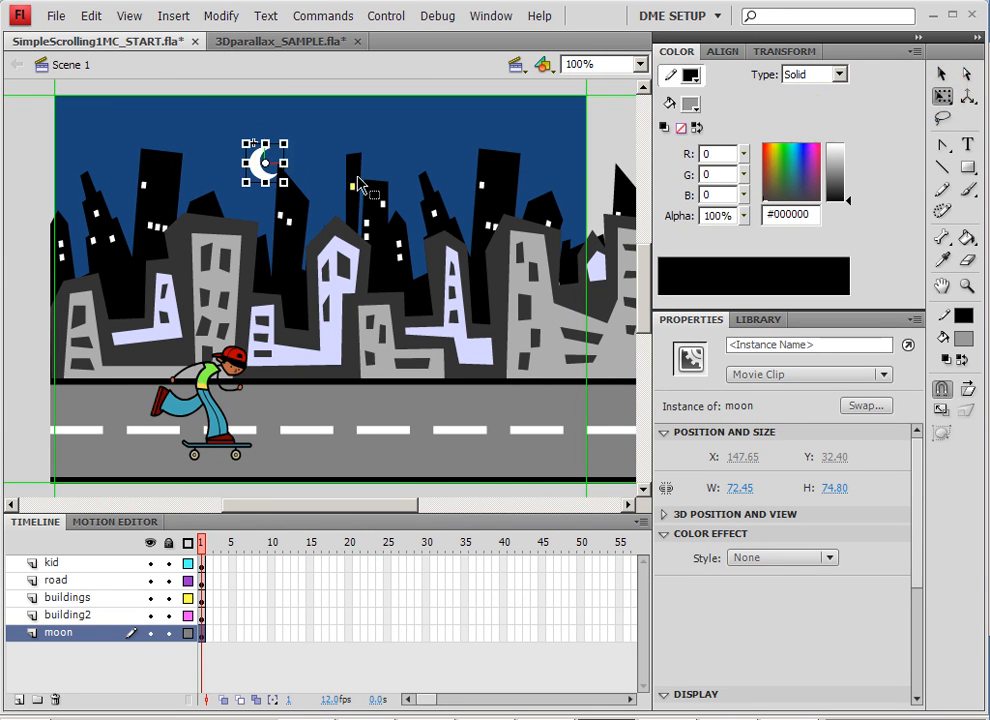
mouse_move(243, 185)
left_mouse_down()
mouse_move(230, 197)
mouse_move(228, 177)
mouse_move(219, 178)
mouse_move(226, 190)
left_mouse_up()
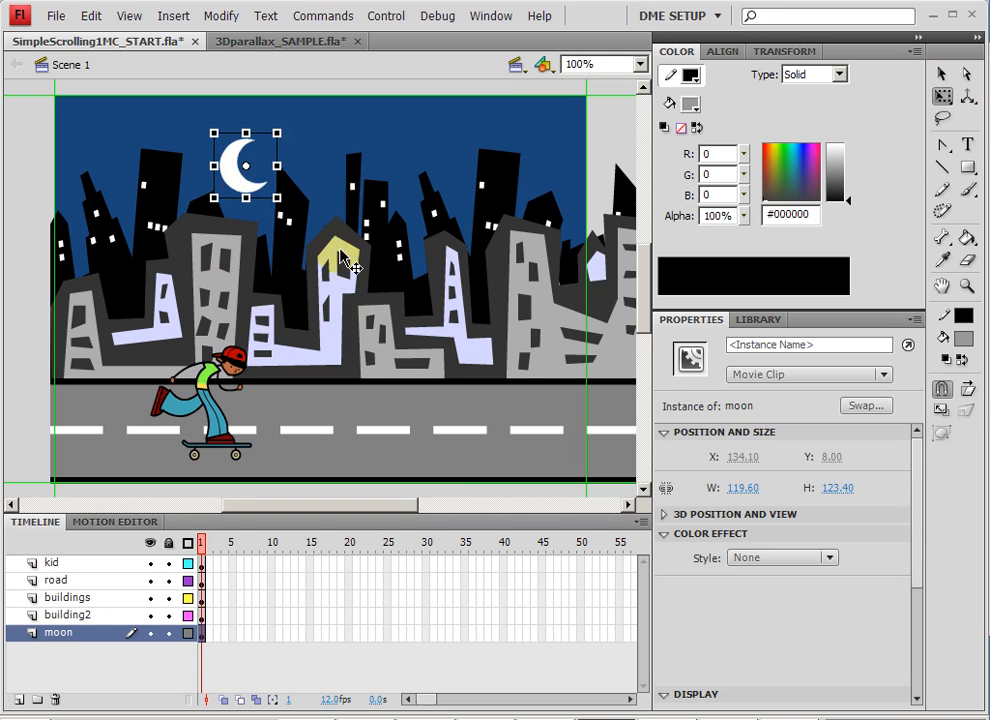
Push the black buildings2 skyline back to about Z 416 with the 3D Translation tool and show its 3D position settings.
left_click(290, 243)
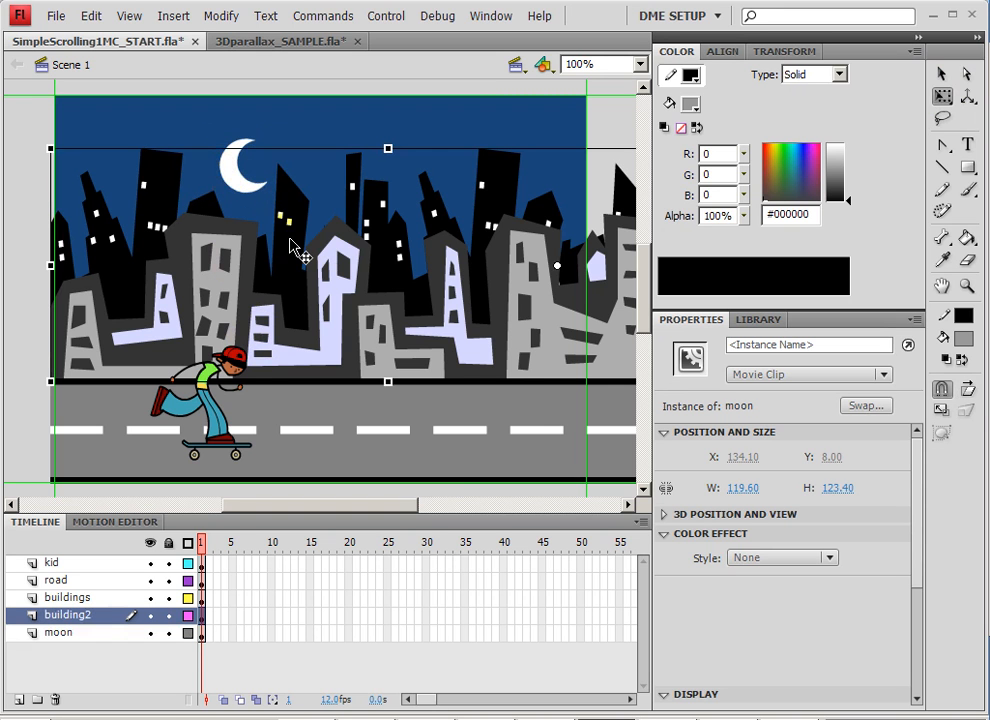
left_click(967, 96)
left_click_drag(391, 268, 903, 66)
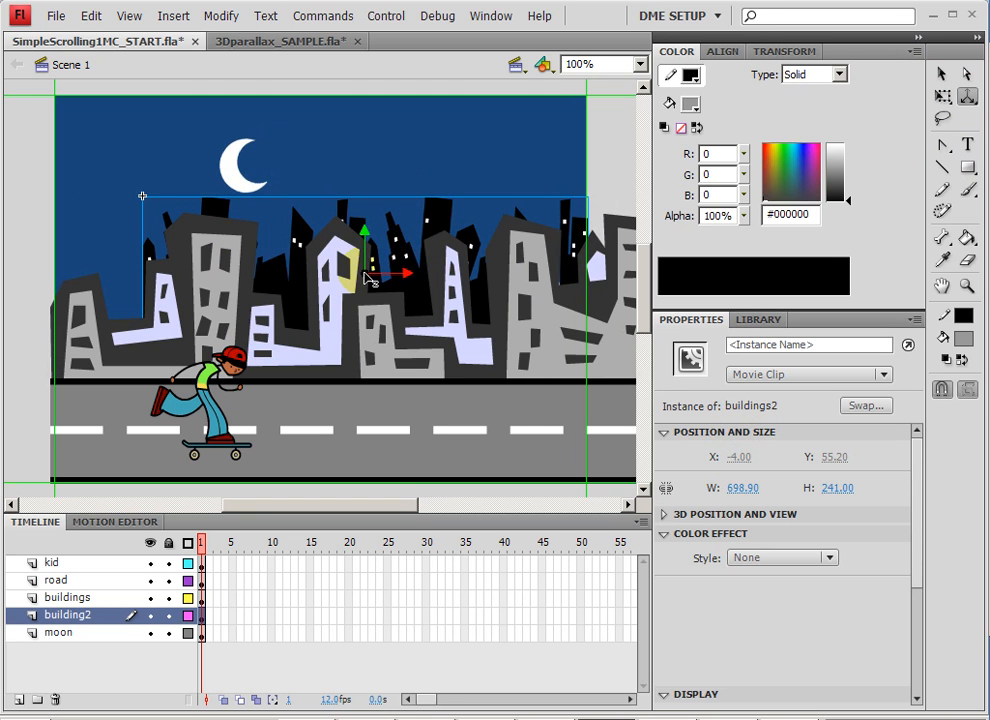
left_click_drag(370, 279, 515, 172)
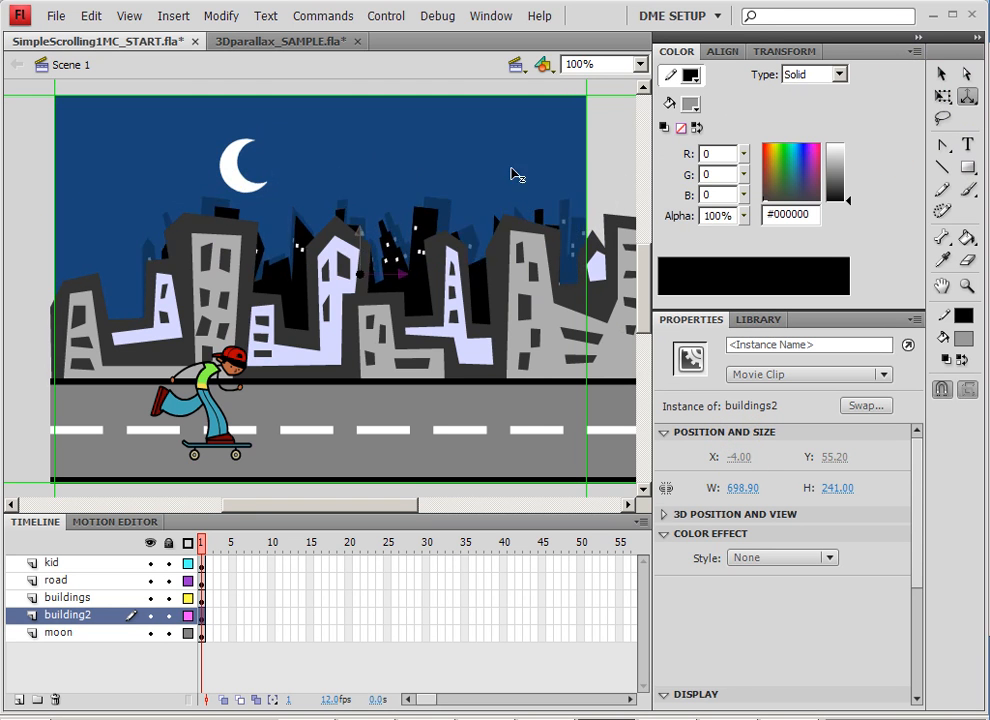
left_click(664, 514)
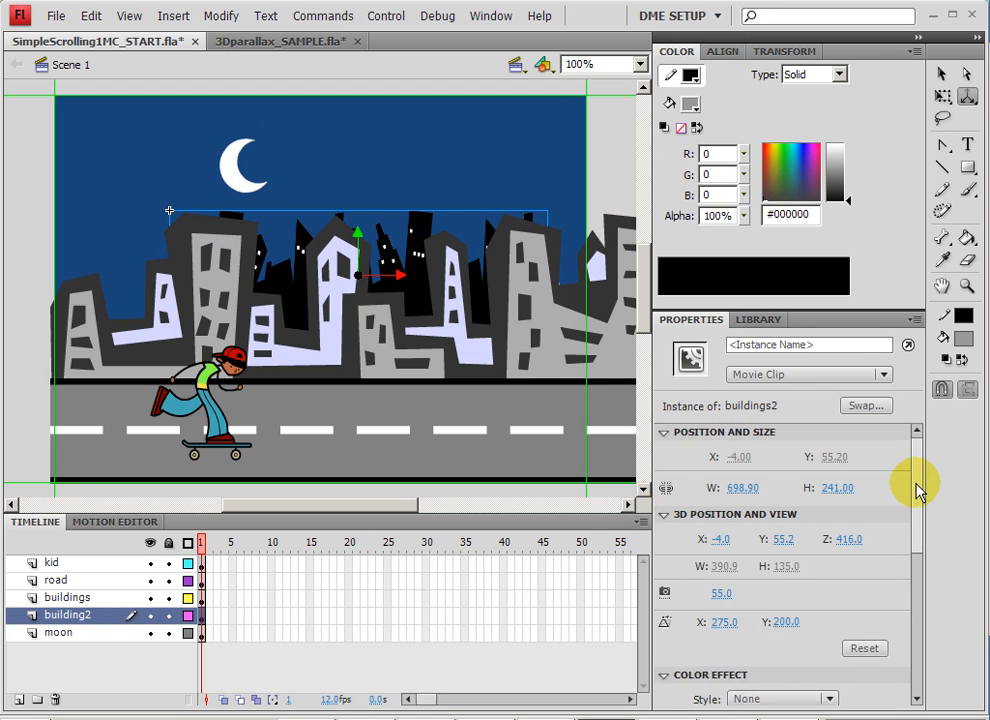
Push the black buildings2 skyline farther back in depth and set its Z position to 700.
scroll(915, 495, "down", 1)
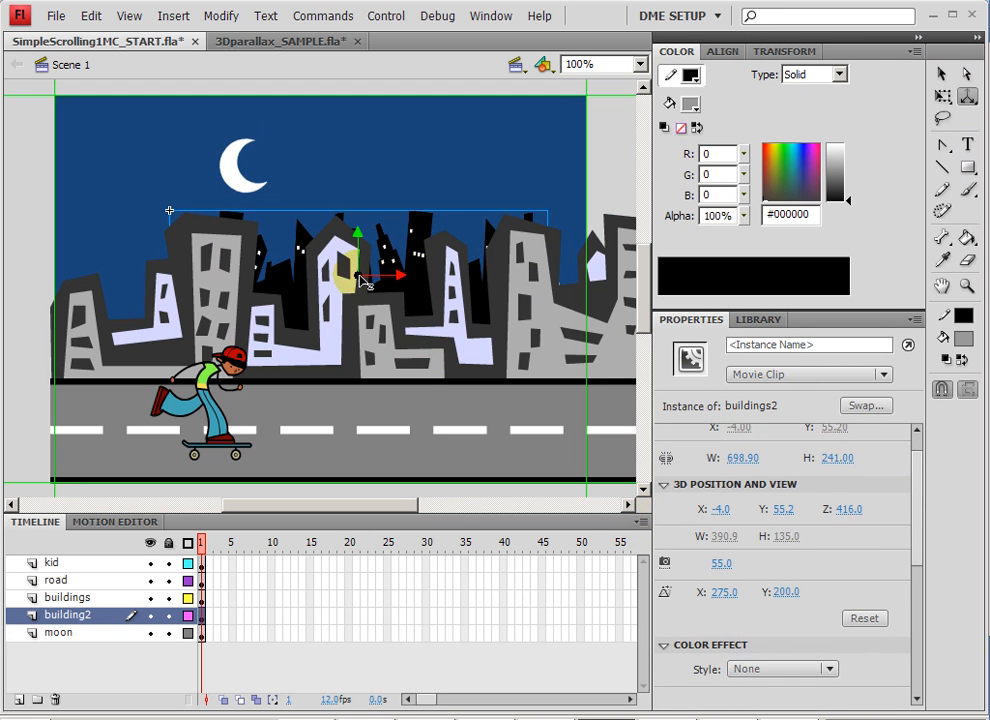
left_click_drag(362, 281, 450, 203)
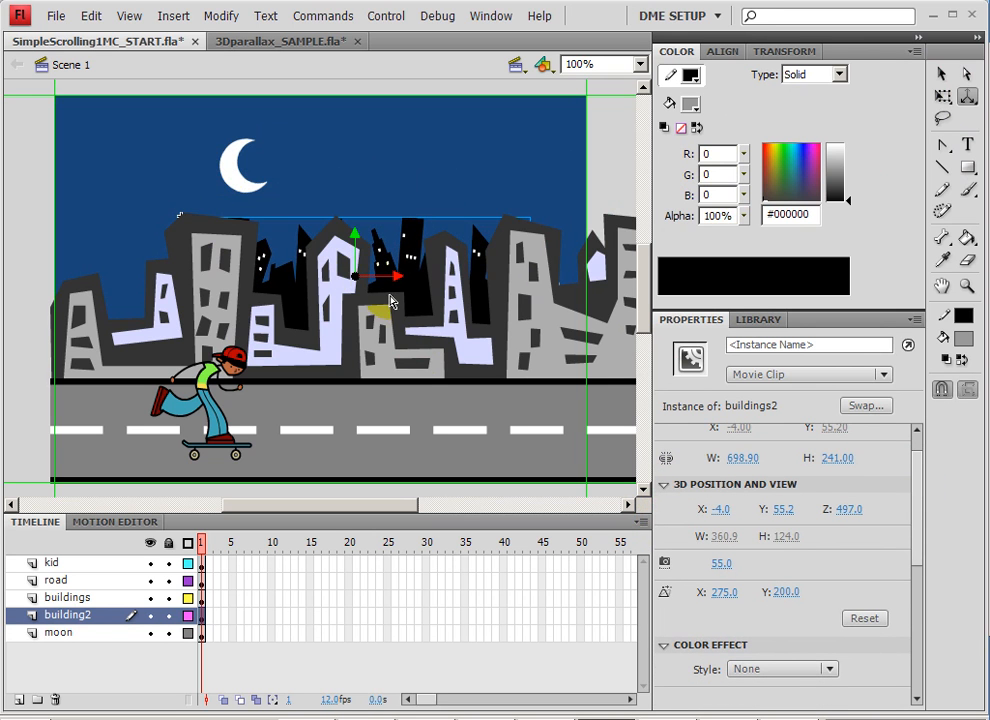
left_click_drag(355, 280, 424, 236)
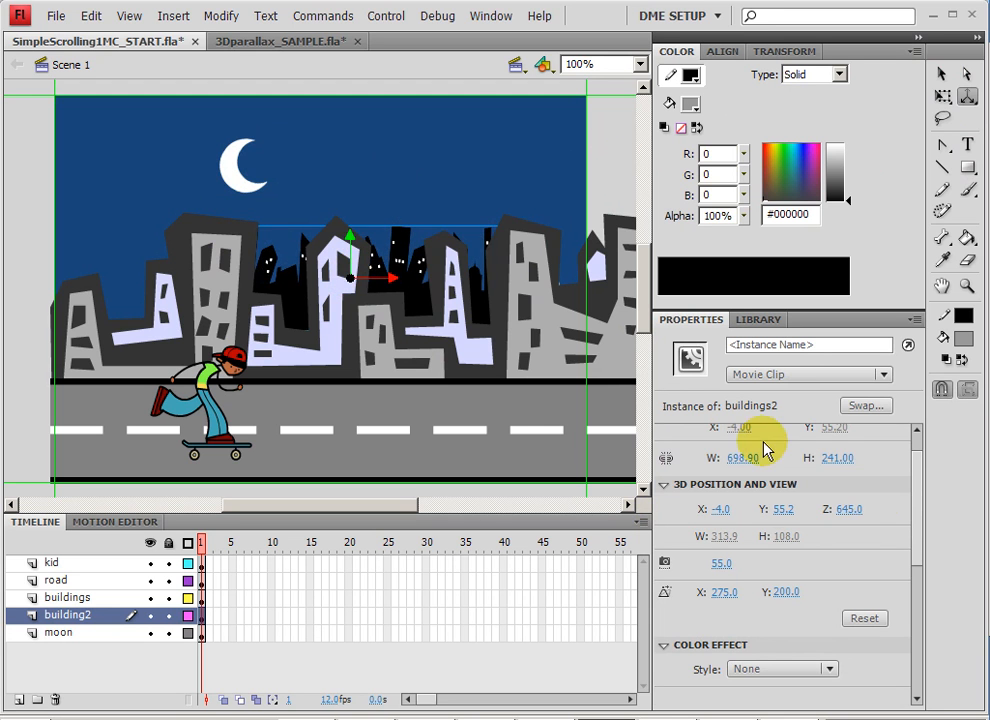
left_click_drag(850, 510, 913, 535)
left_click(846, 508)
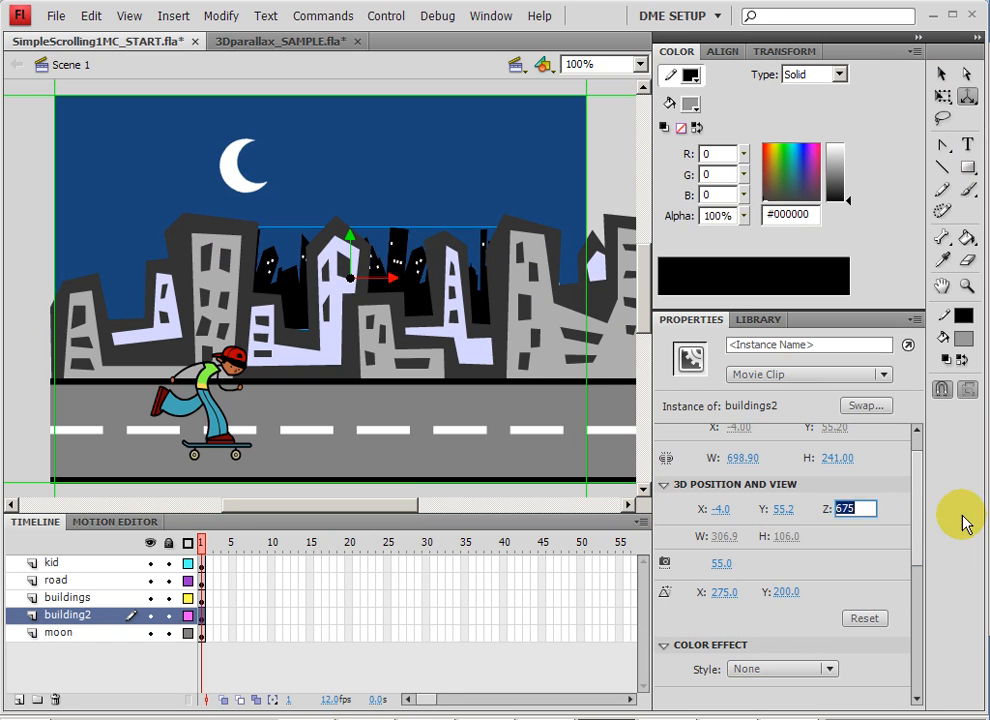
type("700")
key("Return")
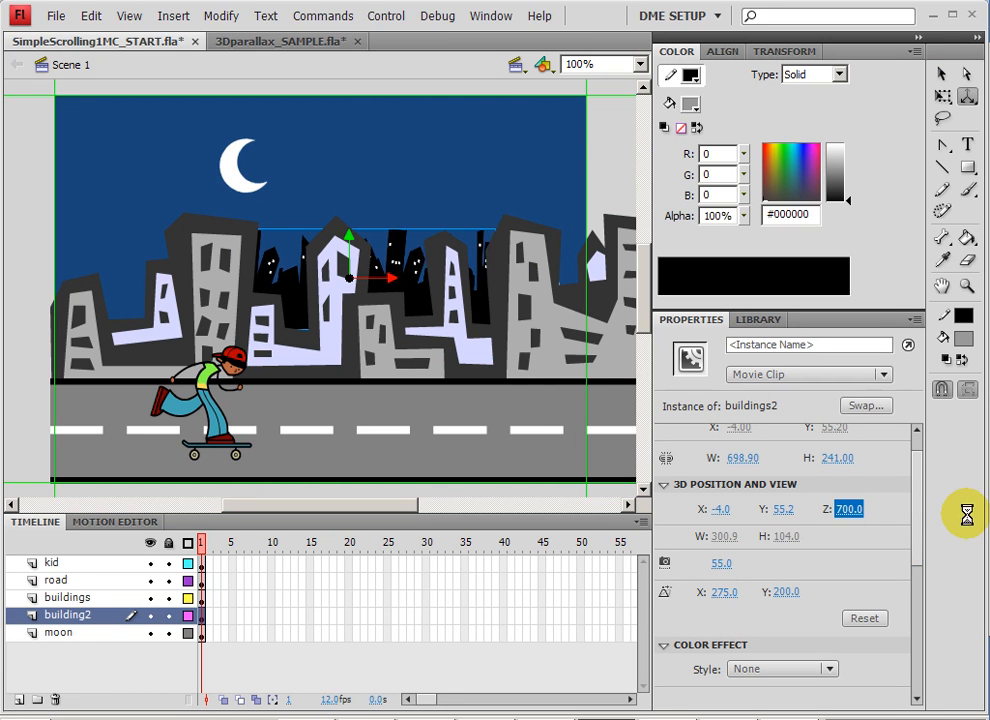
Set the moon's Z position to 2000 so it lies farthest back in the scene.
left_click(240, 166)
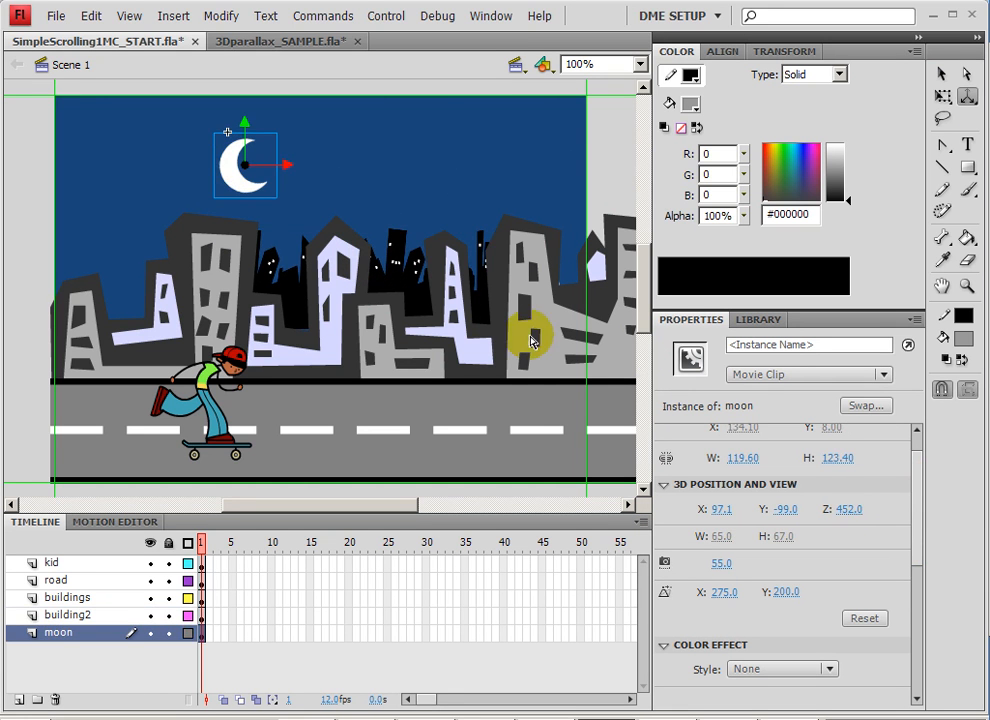
left_click(846, 510)
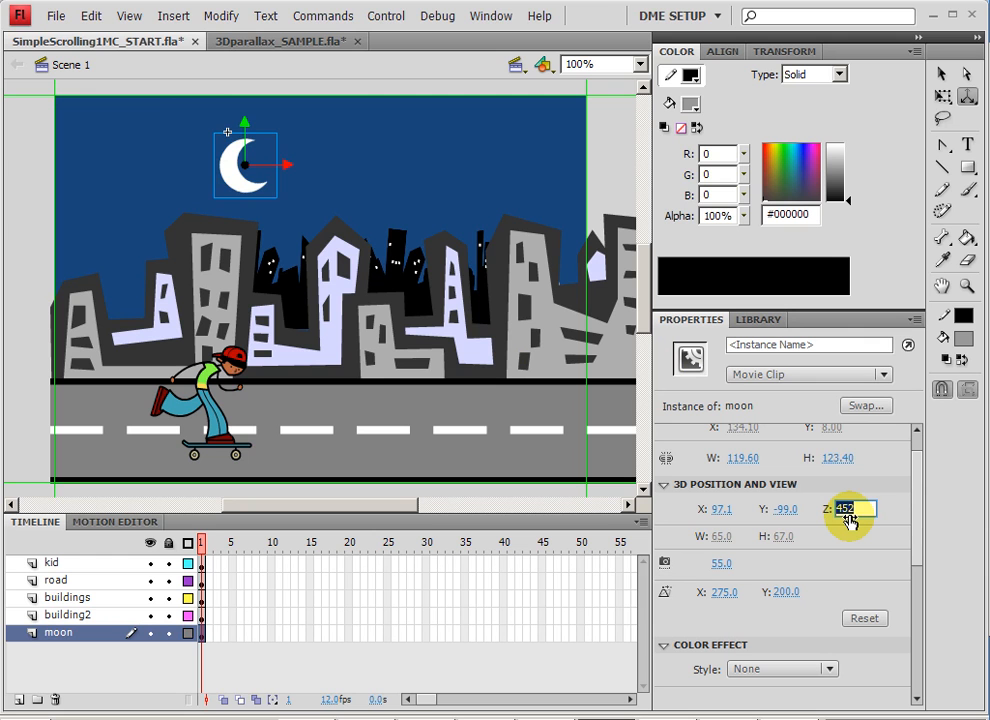
type("200")
key("Return")
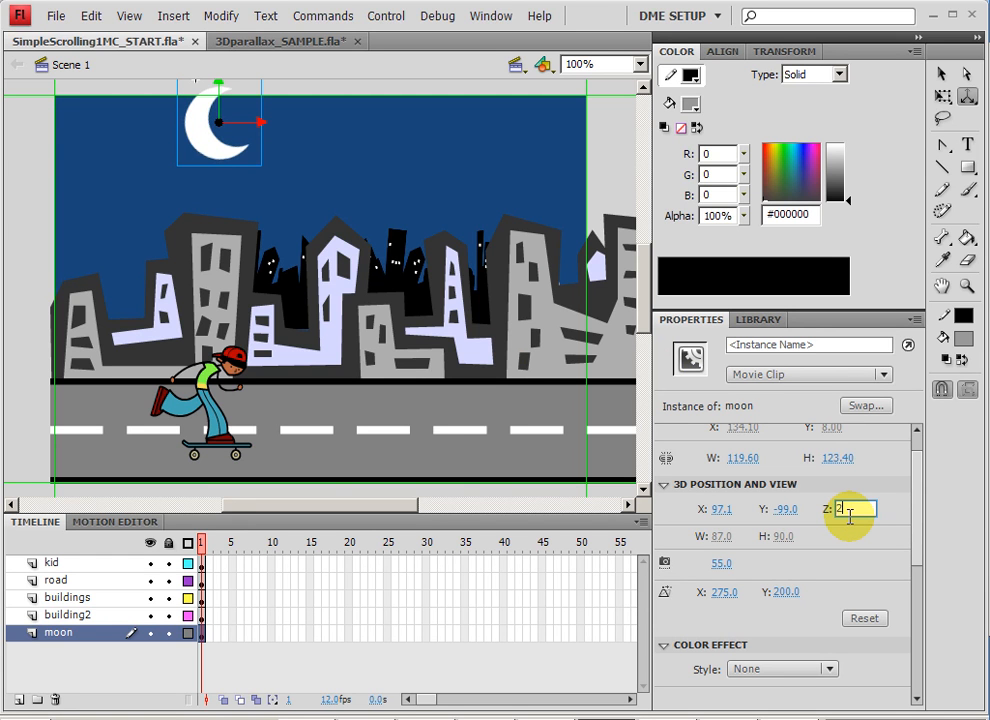
key("Return")
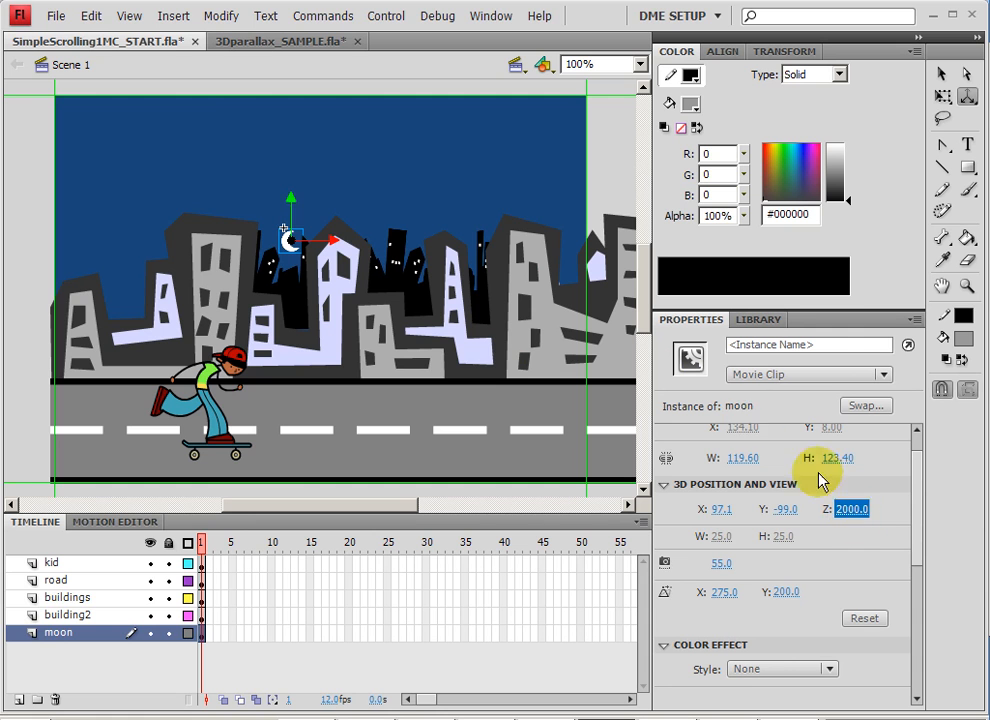
Try a Z position of 500 on the gray front buildings and open the road's Z value for editing.
left_click(487, 369)
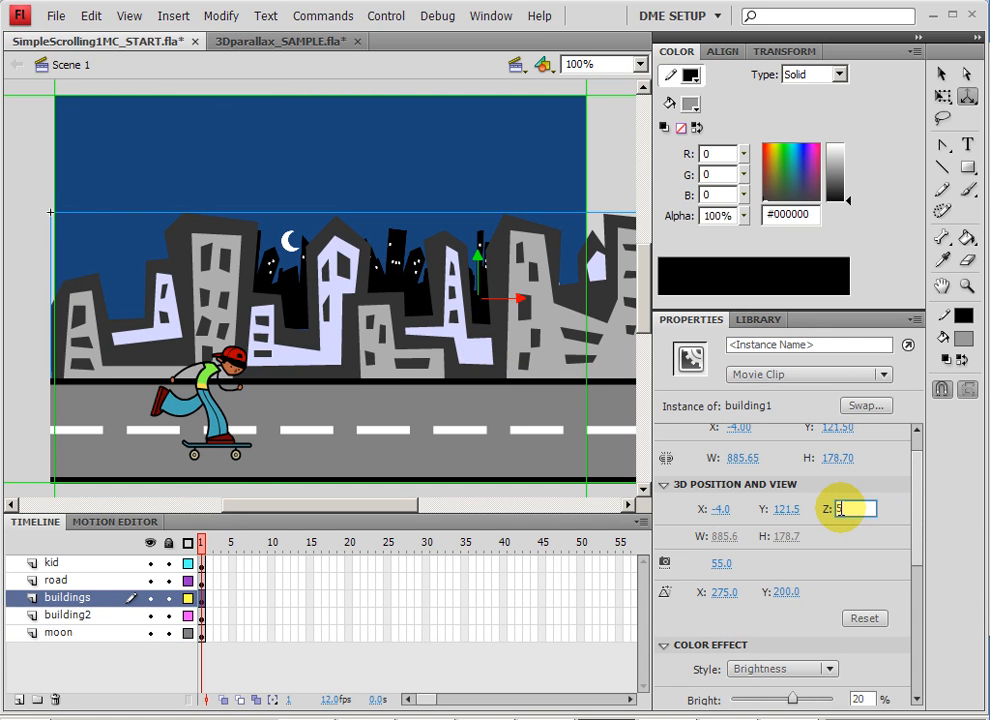
key("Return")
left_click(555, 410)
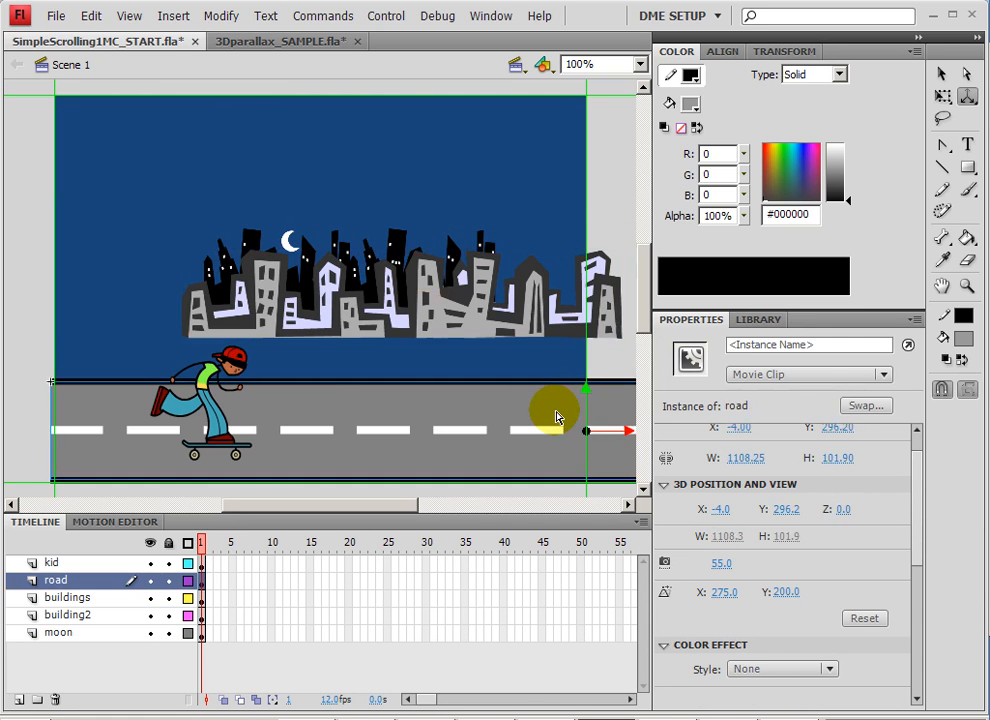
left_click(843, 509)
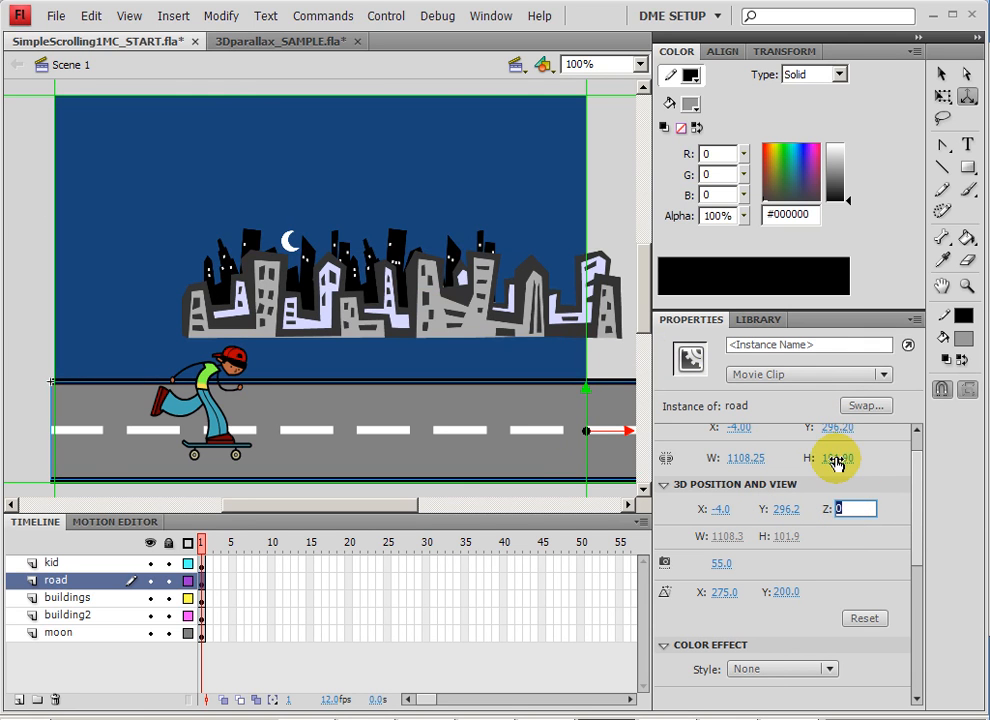
Set the gray front buildings' Z position to 300 and move them down and left to meet the road.
left_click(352, 252)
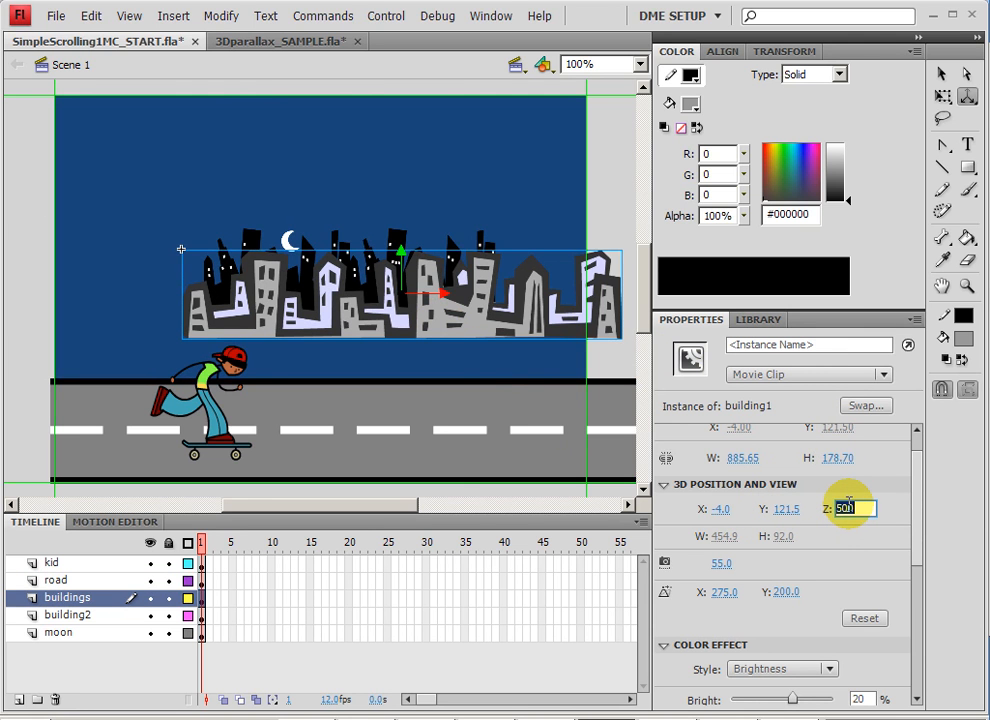
key("Return")
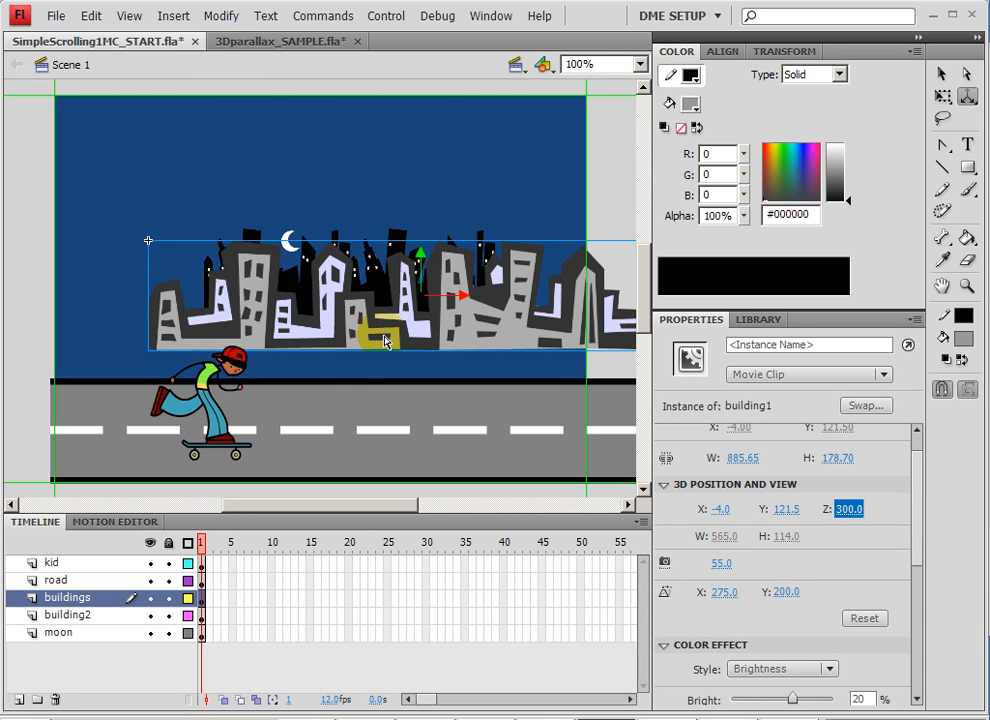
left_click(940, 74)
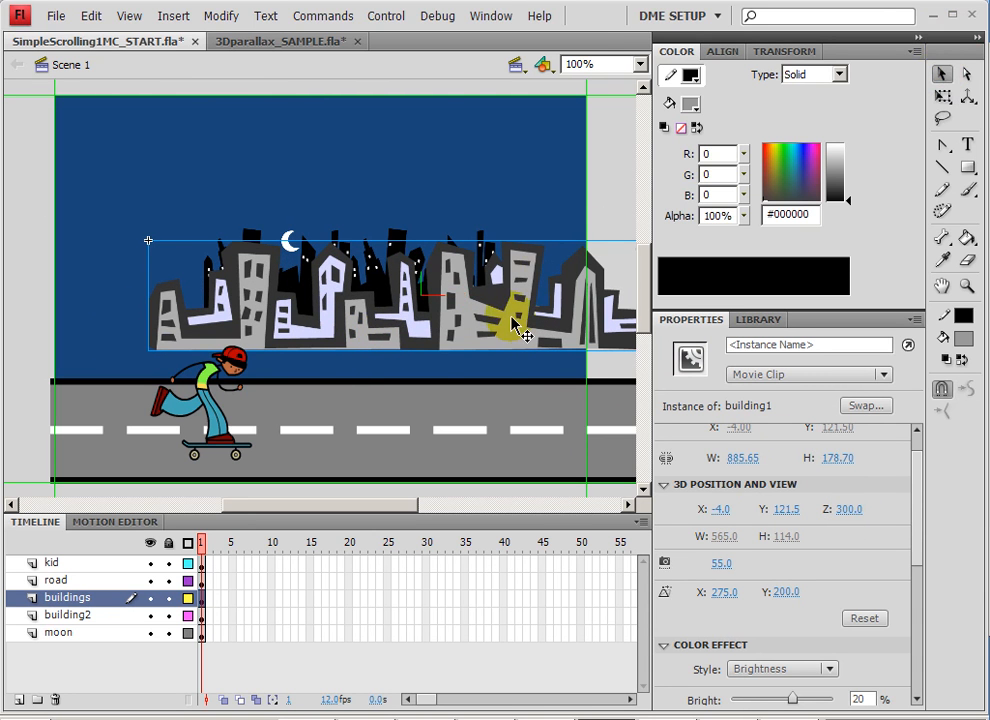
left_click_drag(512, 322, 400, 405)
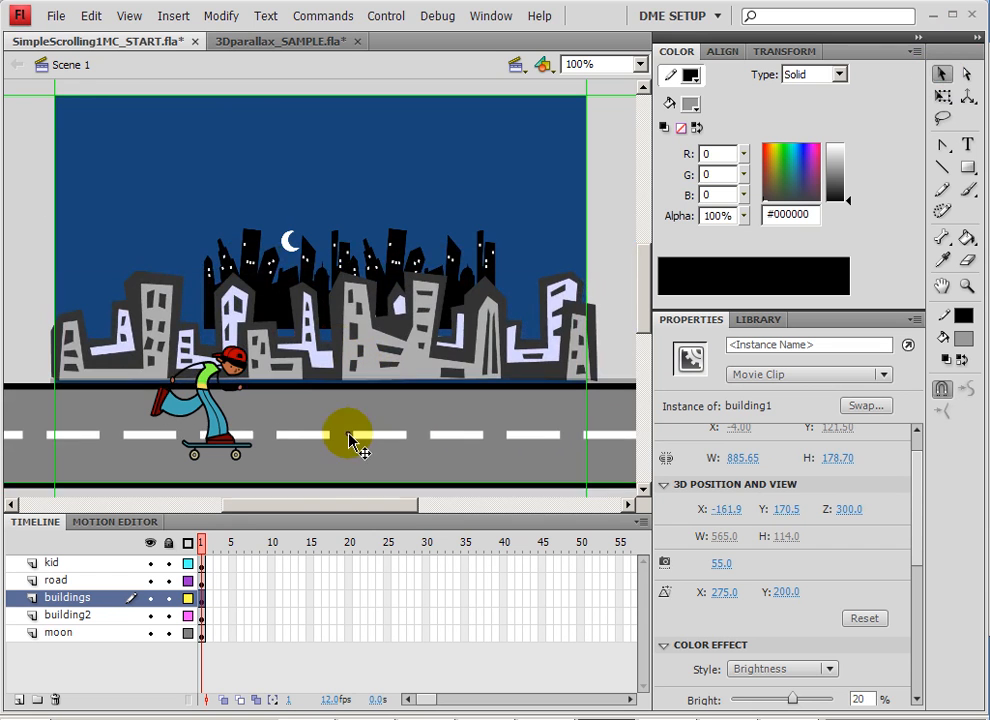
Tilt the road back in perspective with the 3D Rotation tool and shift it so its slanted end lies just outside the stage.
left_click(318, 439)
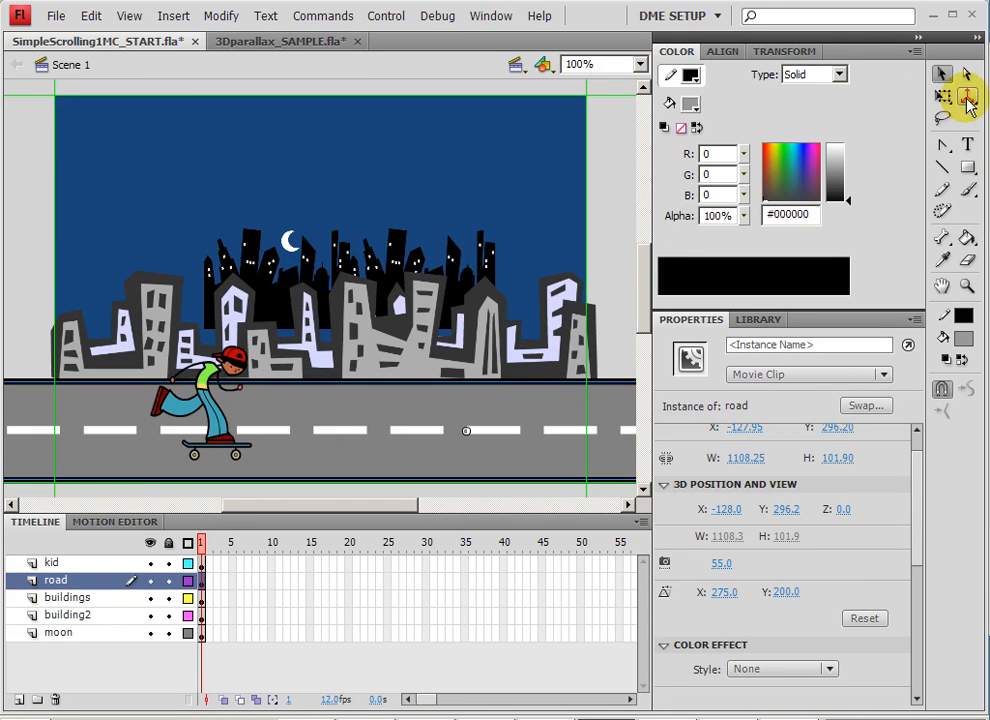
left_click_drag(968, 100, 830, 97)
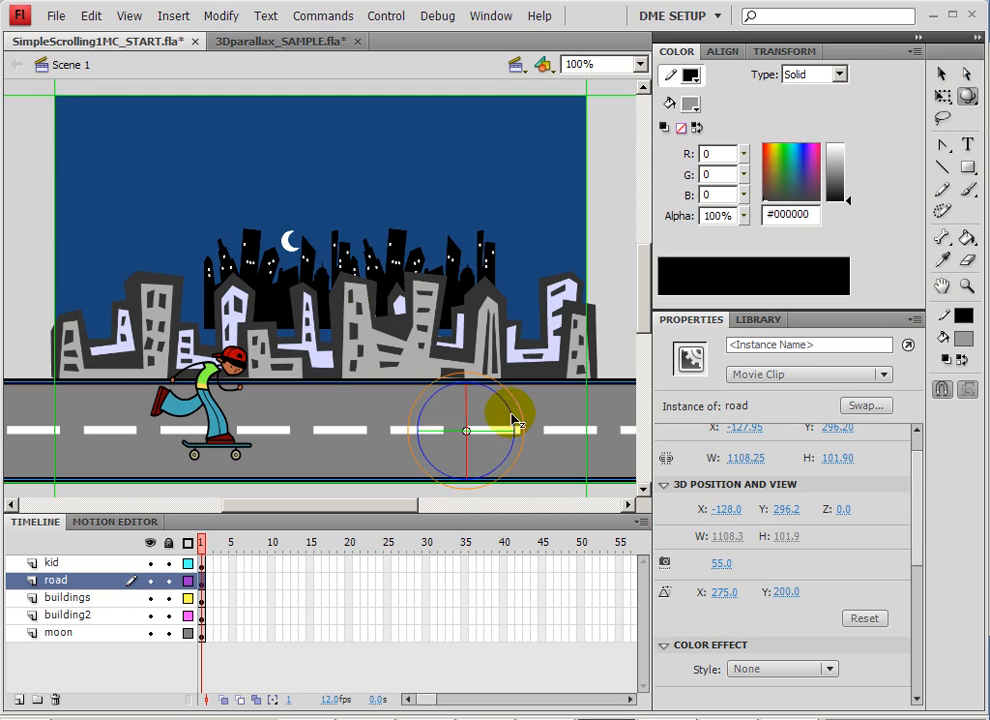
left_click_drag(512, 420, 407, 375)
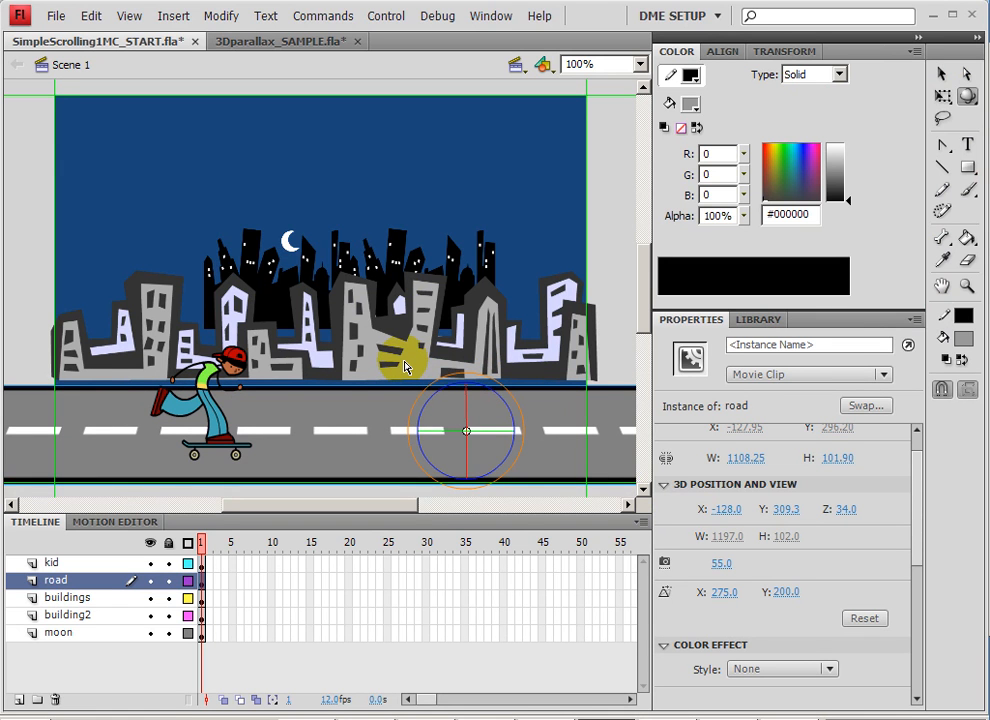
left_click(942, 96)
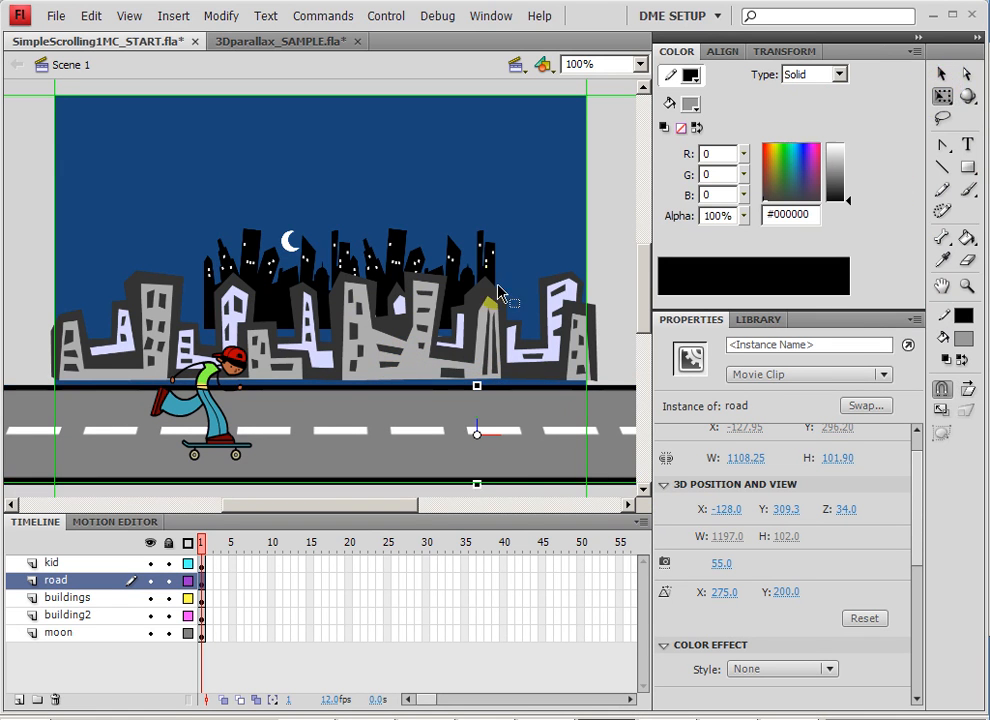
left_click(942, 75)
left_click_drag(296, 416, 391, 412)
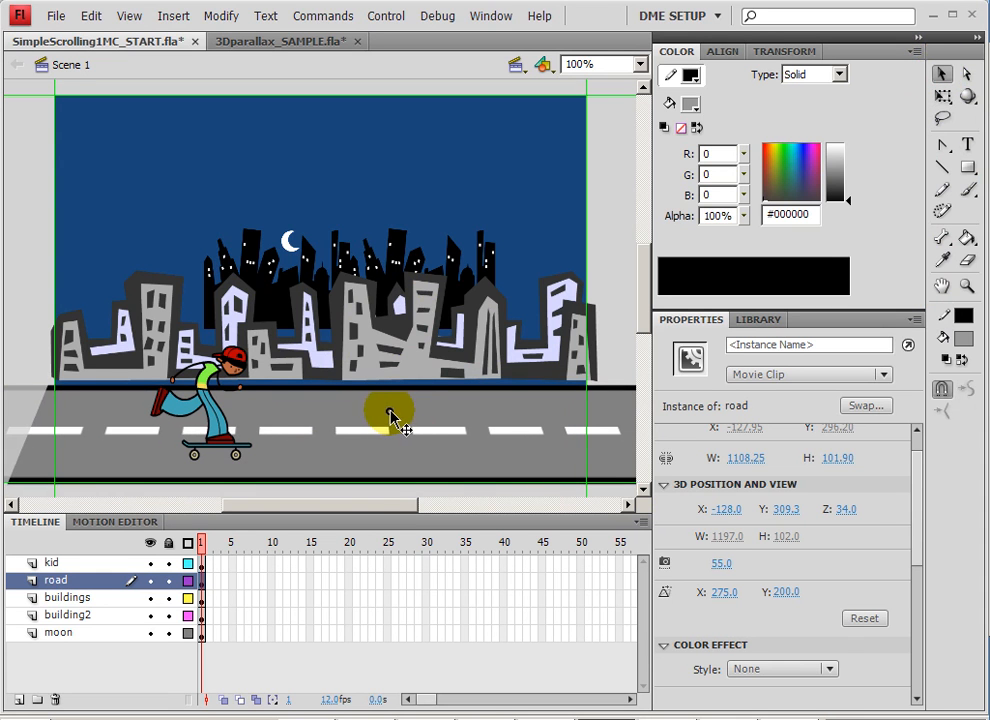
Lower the gray buildings onto the road's far edge and enlarge them with Free Transform to about 1699 by 343 px.
left_click(337, 334)
left_click_drag(358, 330, 354, 340)
key("q")
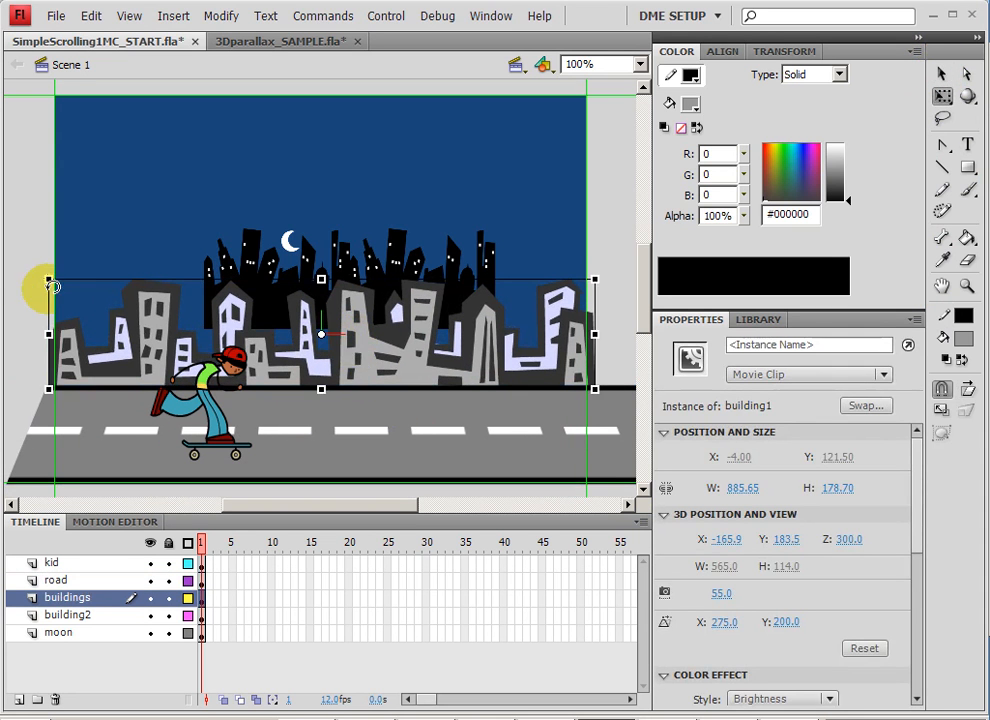
left_click_drag(47, 277, 3, 213)
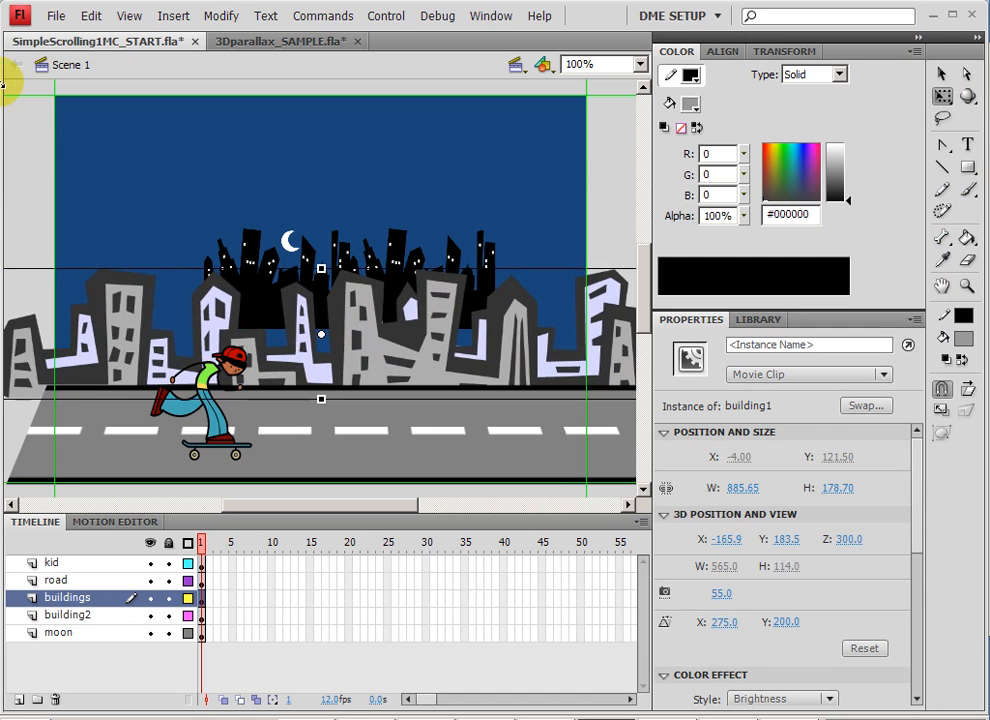
key("ctrl+minus")
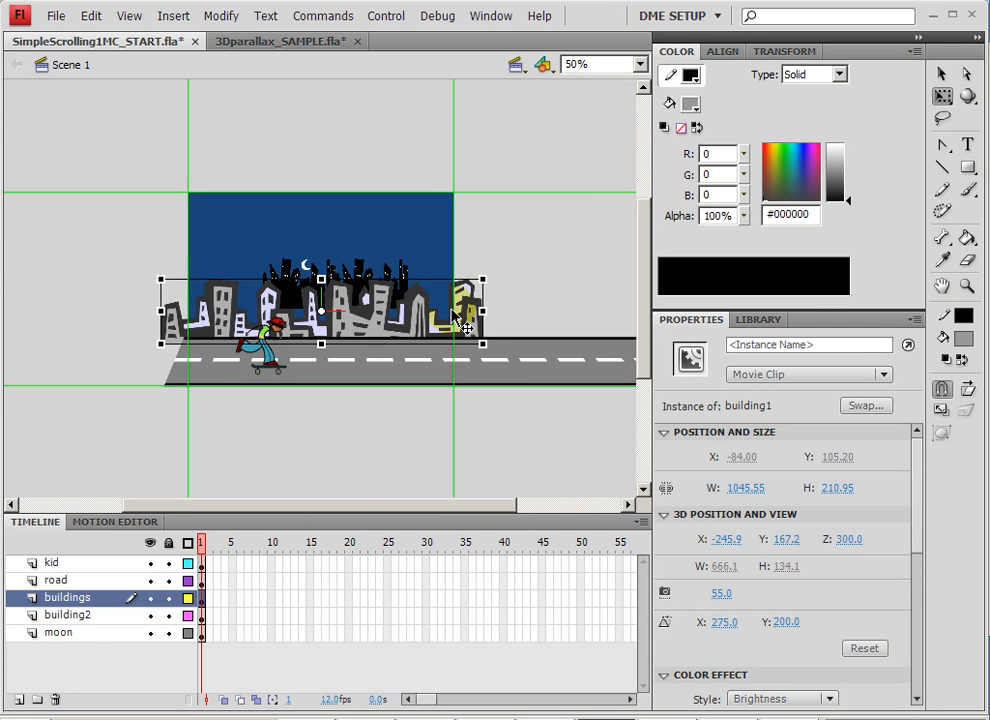
left_click_drag(492, 274, 584, 230)
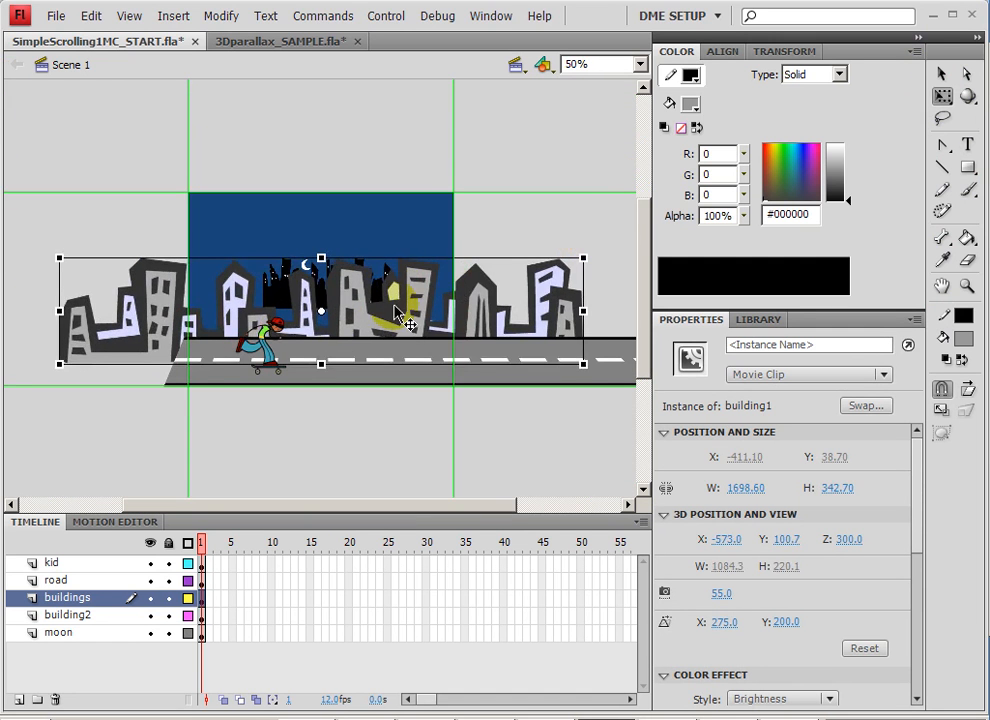
Align the gray buildings' left end with the stage edge, base on the road, and scale them down slightly.
left_click_drag(376, 317, 446, 270)
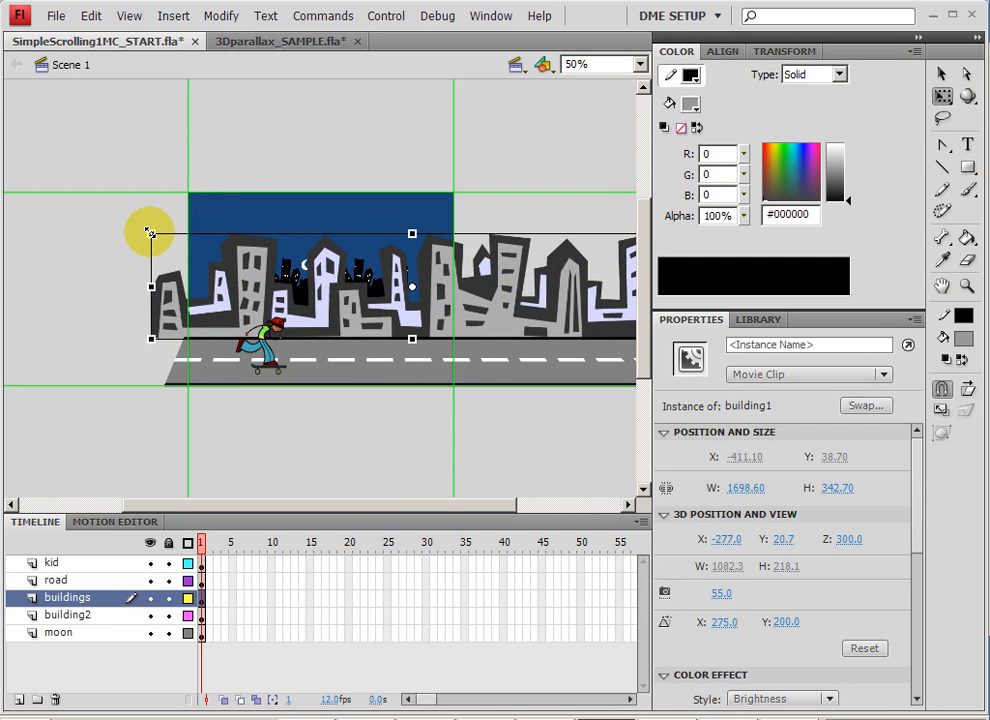
left_click_drag(150, 233, 159, 236)
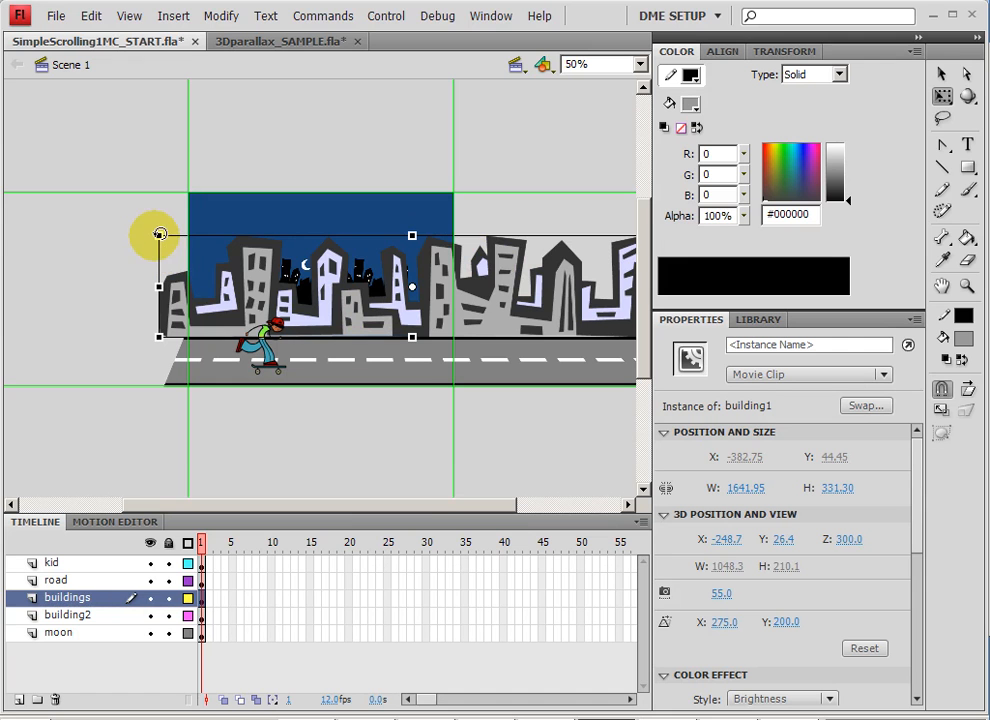
left_click_drag(158, 235, 184, 240)
left_click_drag(320, 291, 331, 285)
Enlarge the black buildings2 skyline to about 1715 by 591 px and move it to about X -369, Y -147.
left_click(365, 272)
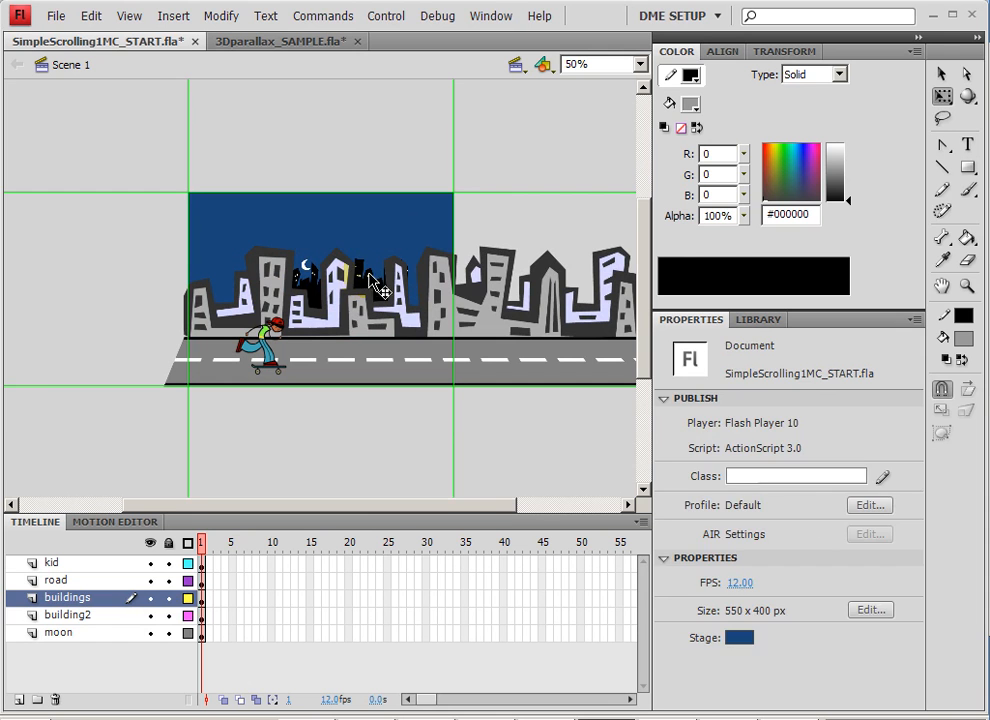
left_click(378, 283)
left_click_drag(408, 259, 513, 207)
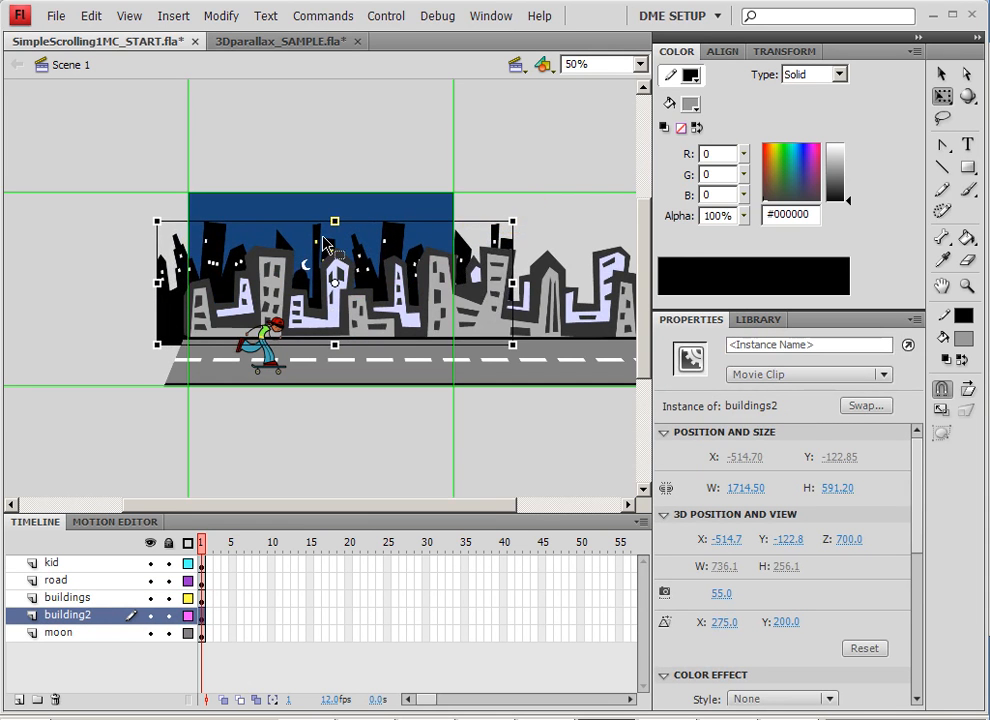
left_click_drag(318, 242, 360, 245)
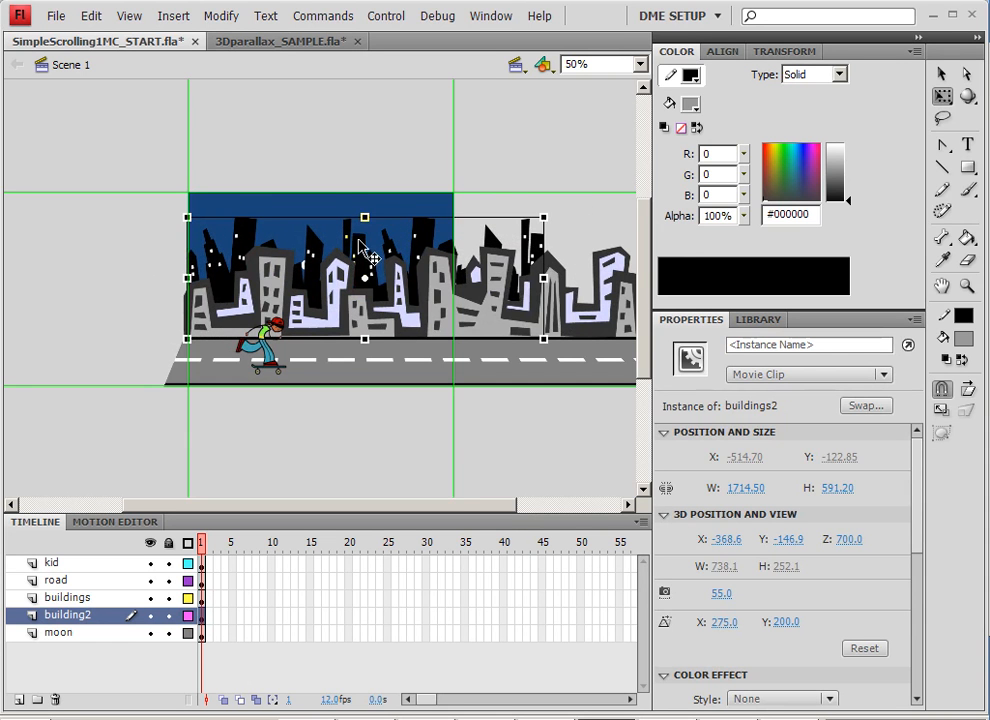
Move the moon above the skyline to about X -128, Y -575 and enlarge it to about 340 by 350 px.
left_click(308, 270)
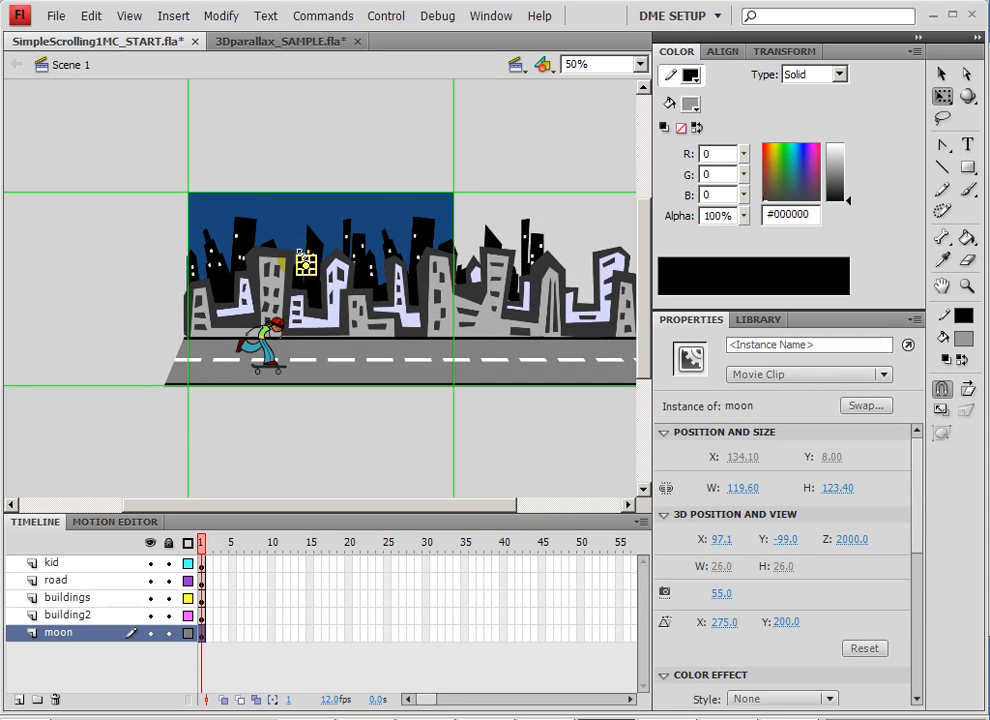
left_click_drag(300, 253, 480, 188)
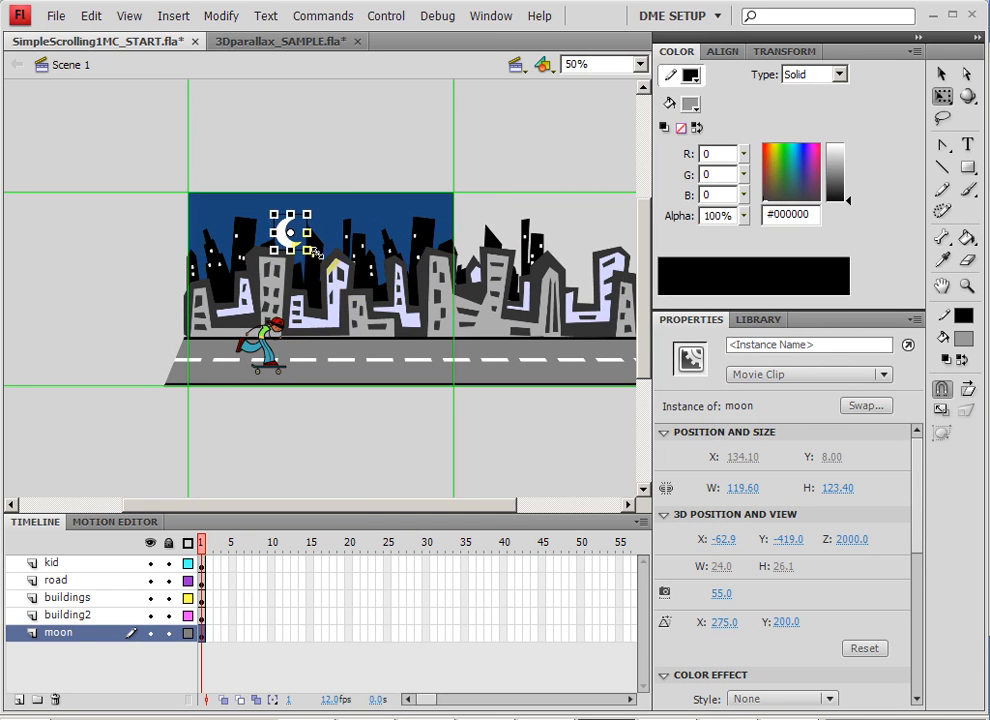
left_click_drag(315, 254, 286, 242)
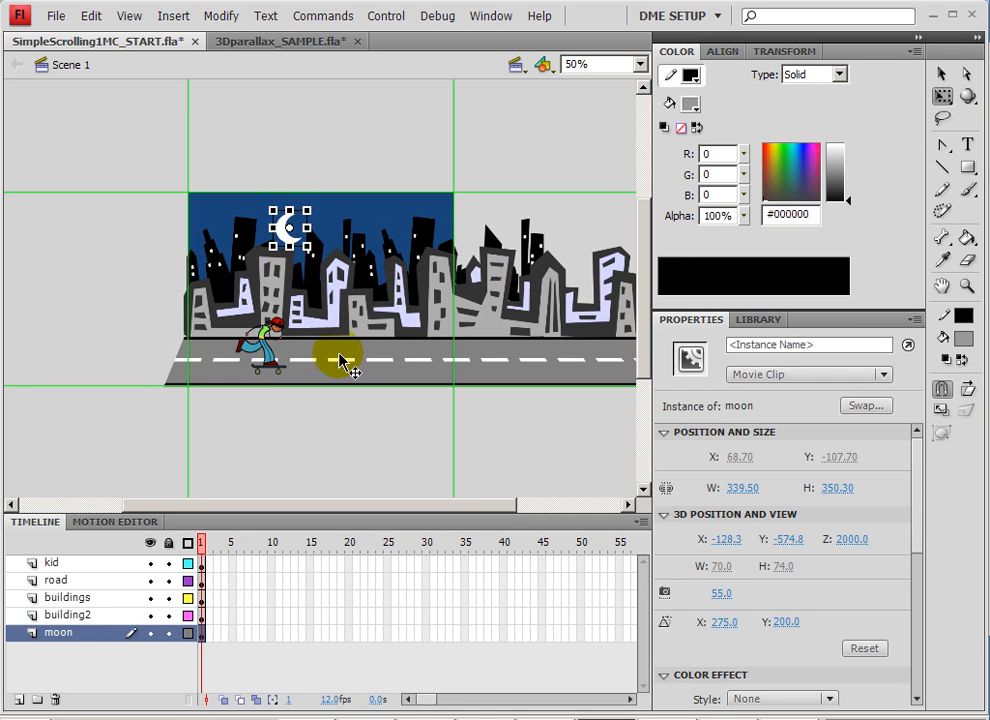
Select the road, both building rows and the moon together and convert them into one movie clip symbol named city.
left_click(340, 360)
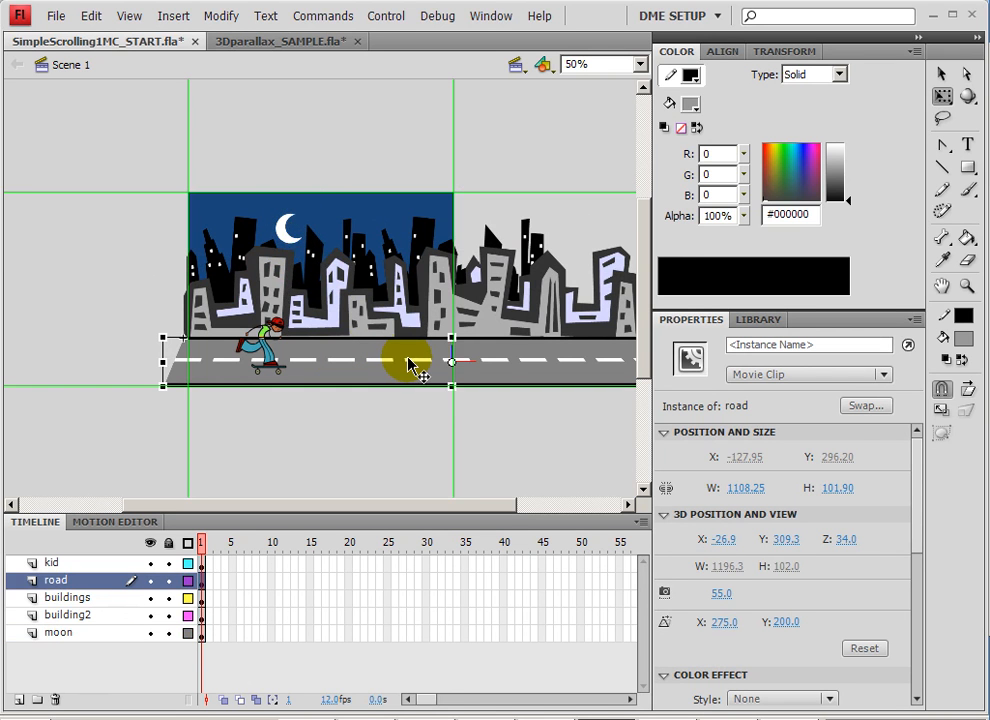
left_click(495, 236, "shift")
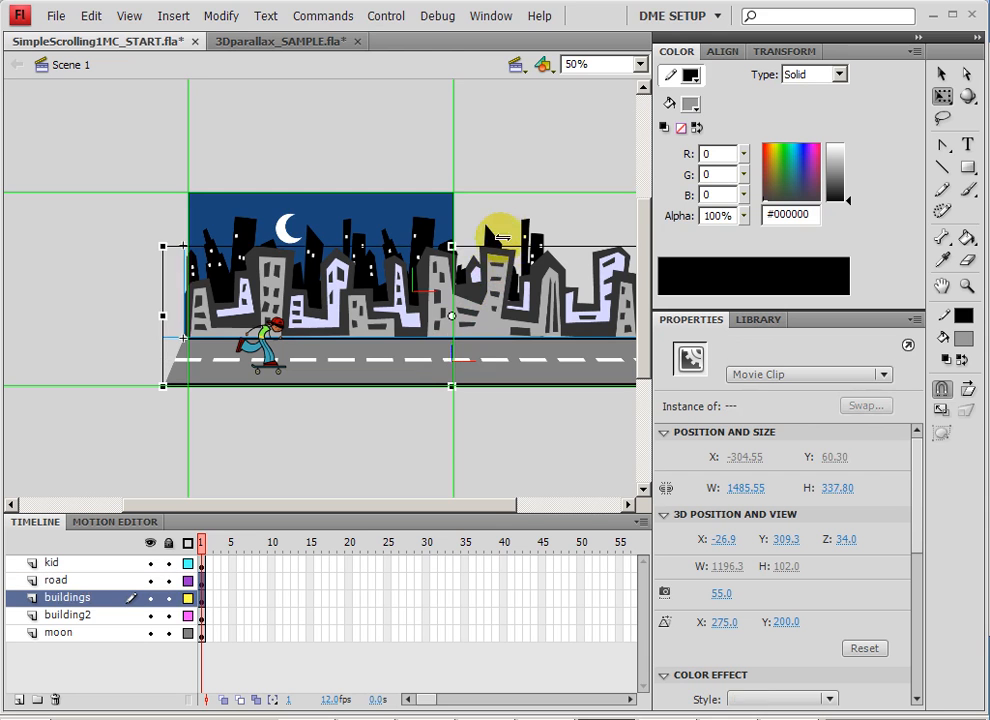
left_click(386, 231, "shift")
left_click(284, 232, "shift")
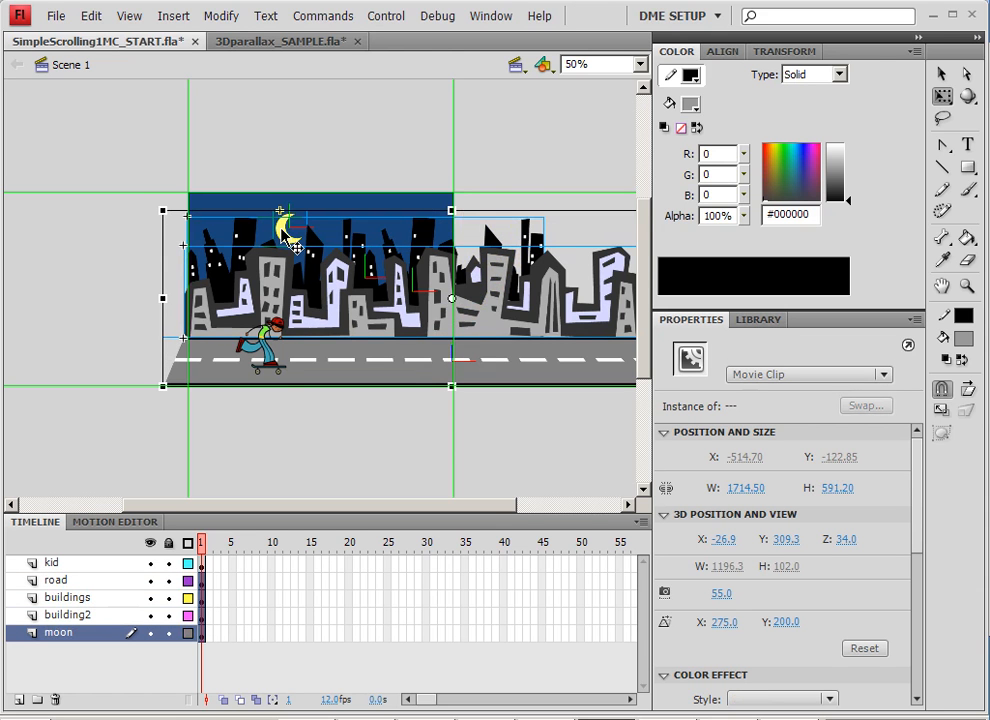
left_click(264, 365, "shift")
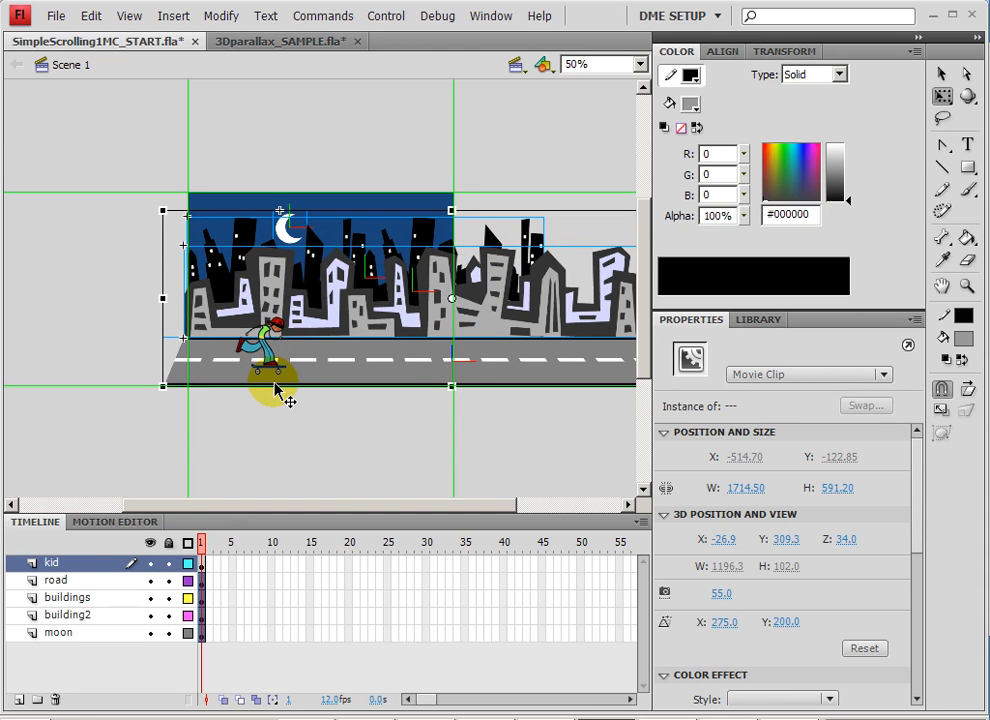
right_click(318, 276)
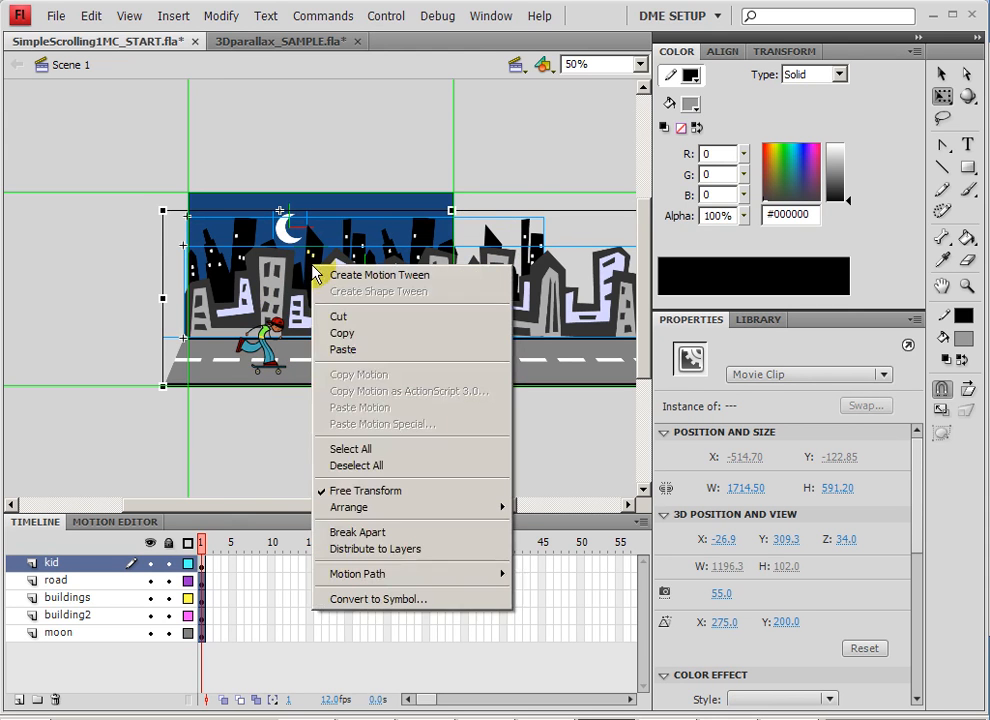
left_click(399, 596)
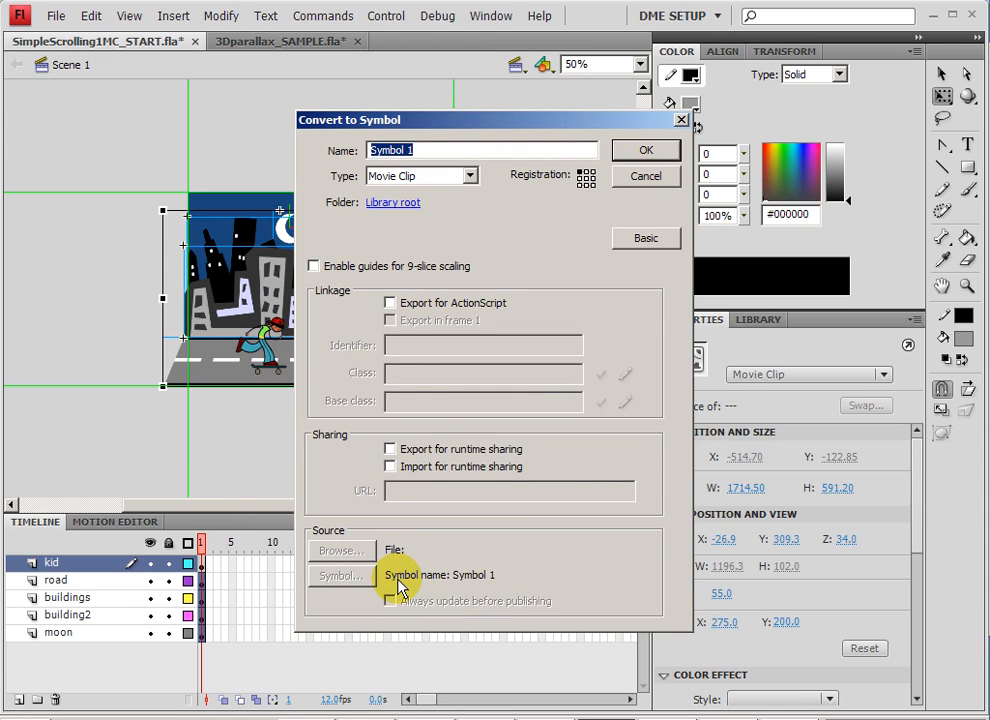
key("Return")
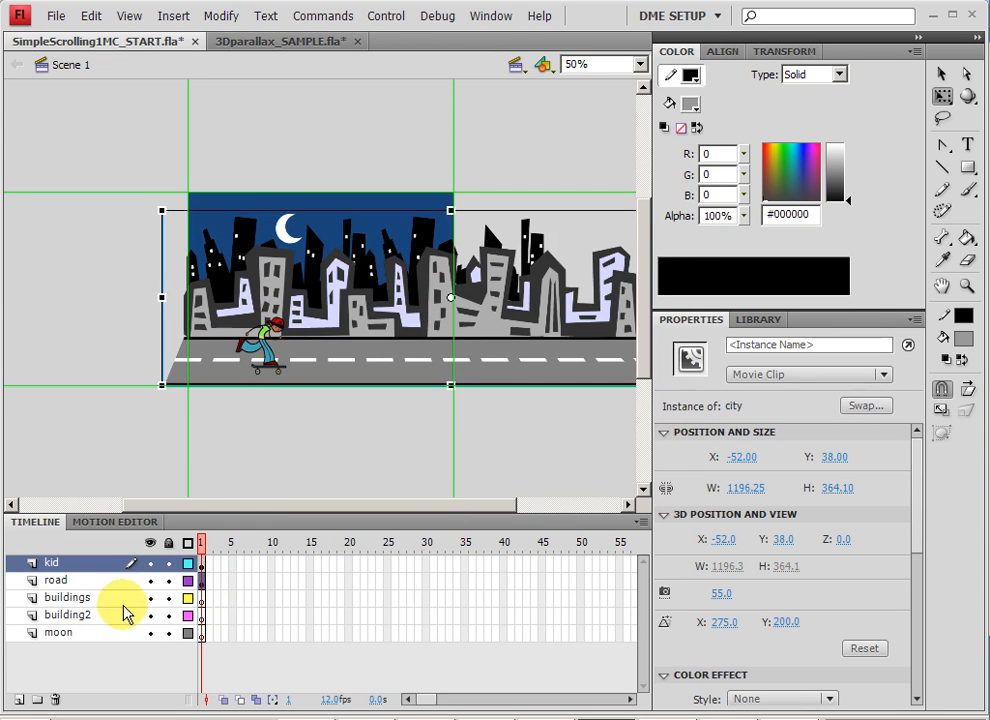
left_click(88, 597)
left_click(92, 632, "shift")
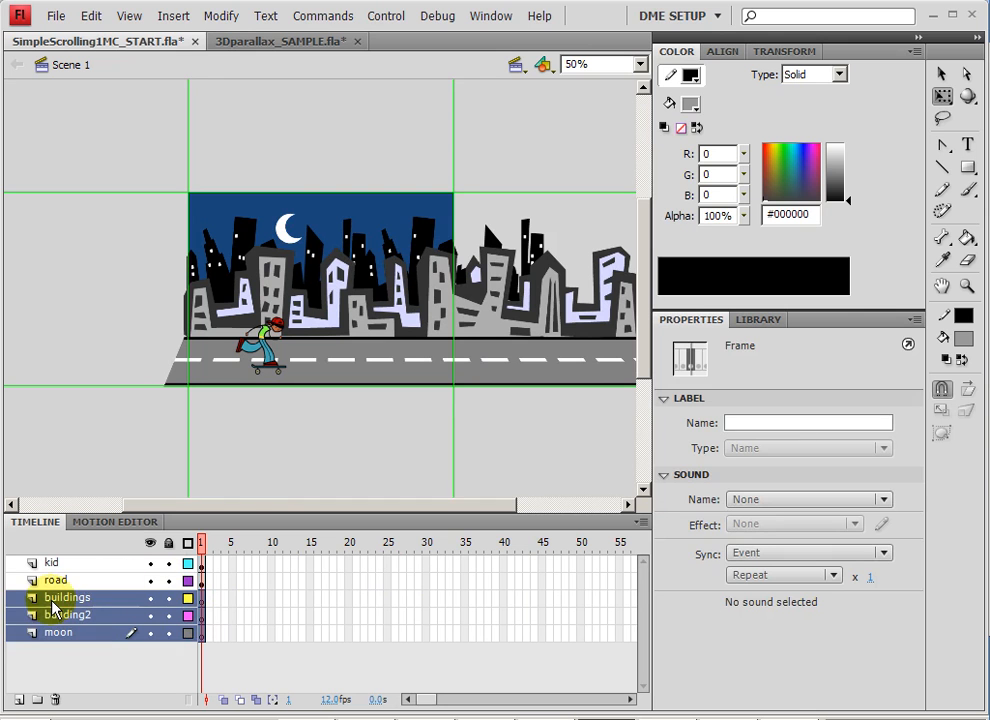
left_click(286, 633)
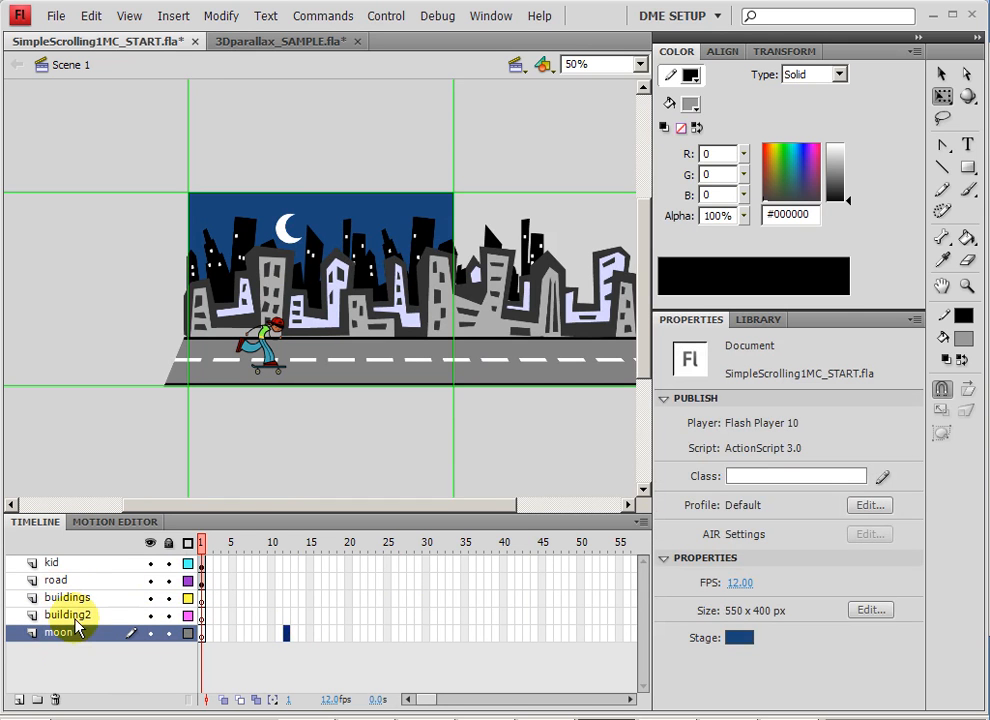
Insert keyframes at frame 50 on the kid and road layers and slide the artwork left to about X -504.
left_click(218, 252)
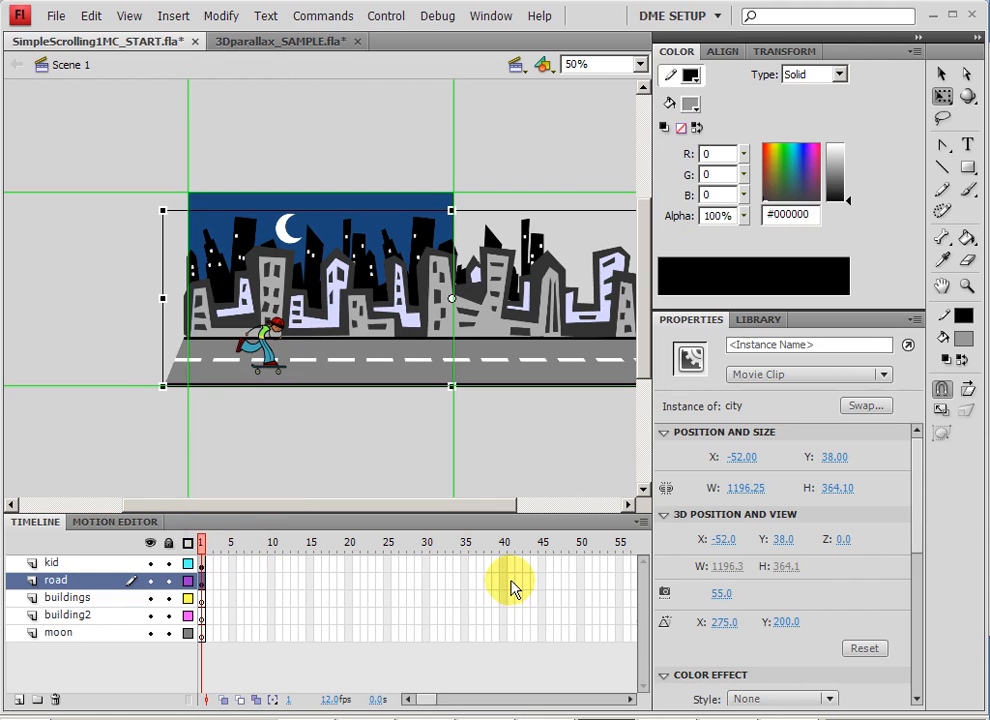
left_click(582, 580)
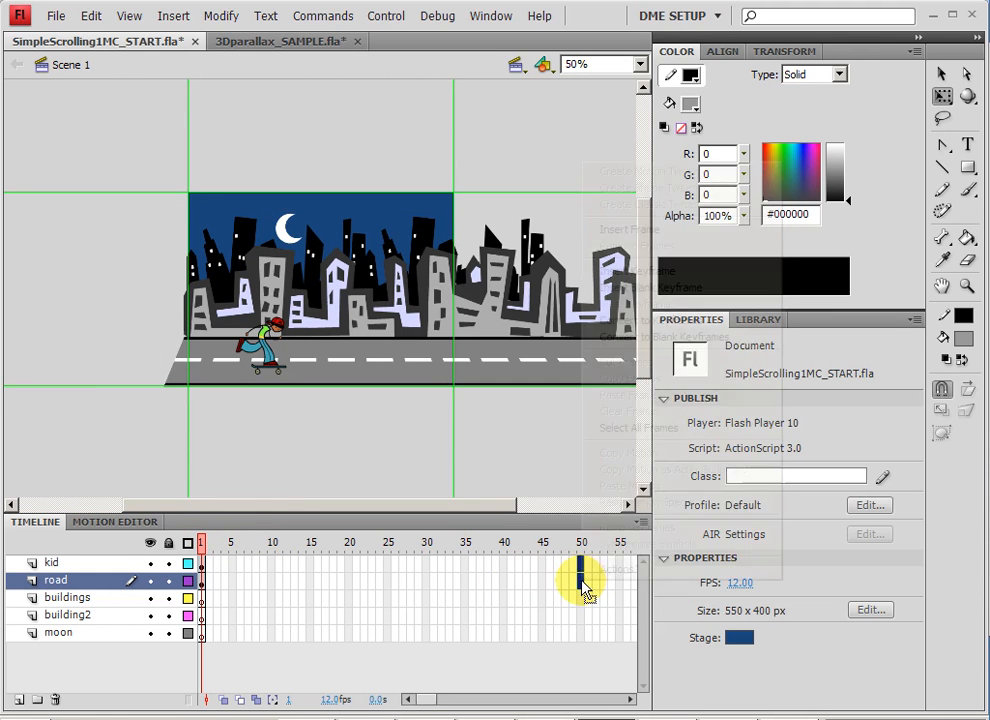
right_click(582, 580)
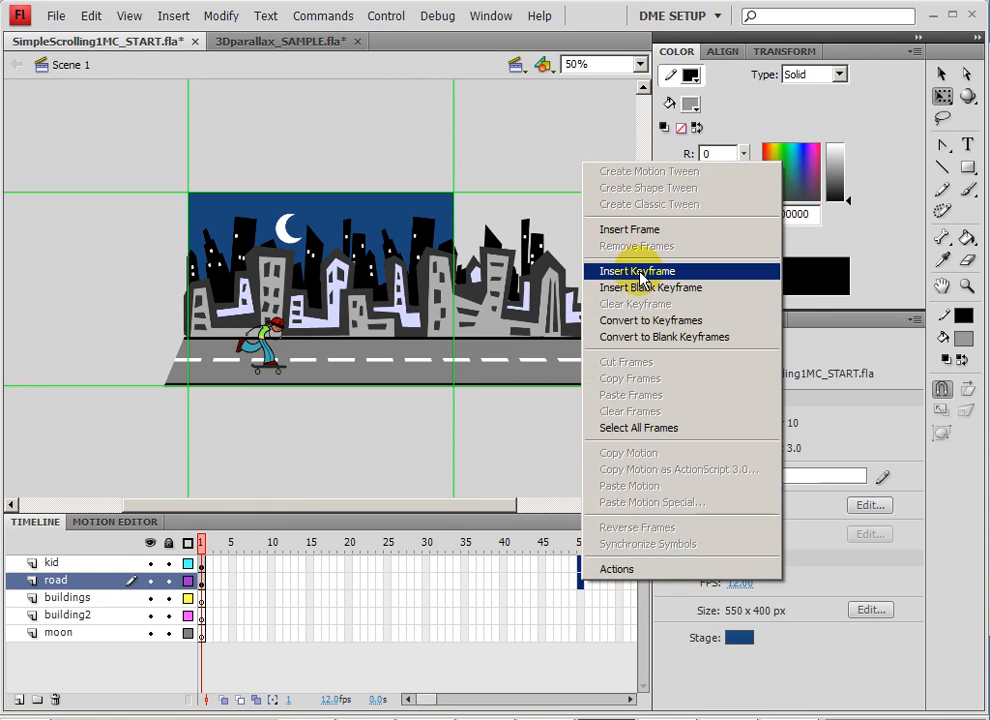
left_click(643, 279)
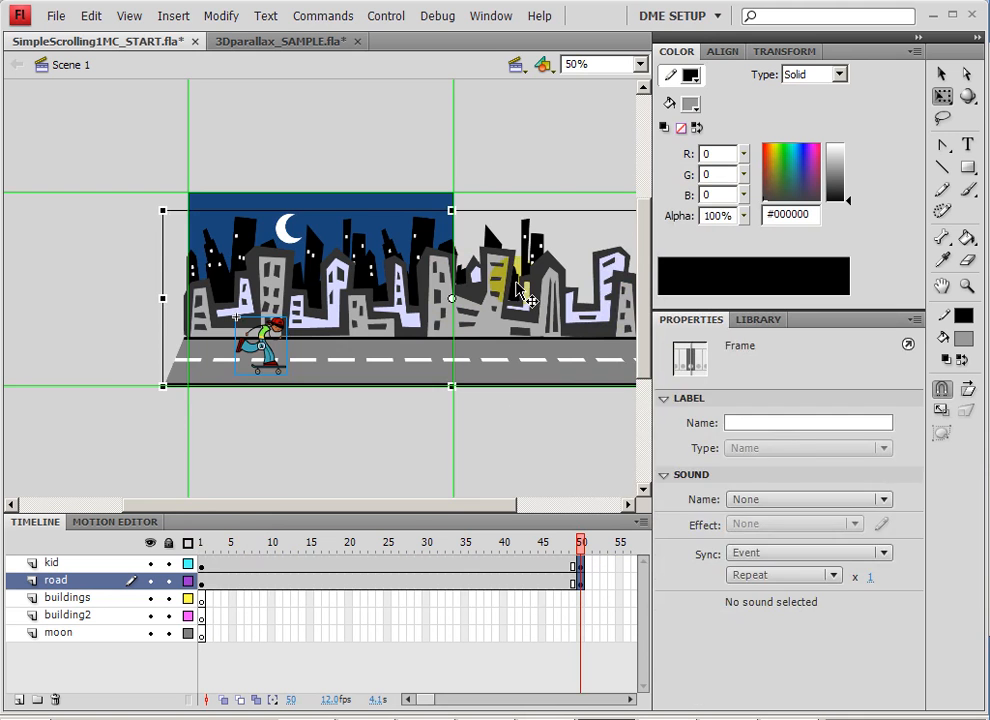
left_click_drag(553, 297, 362, 285)
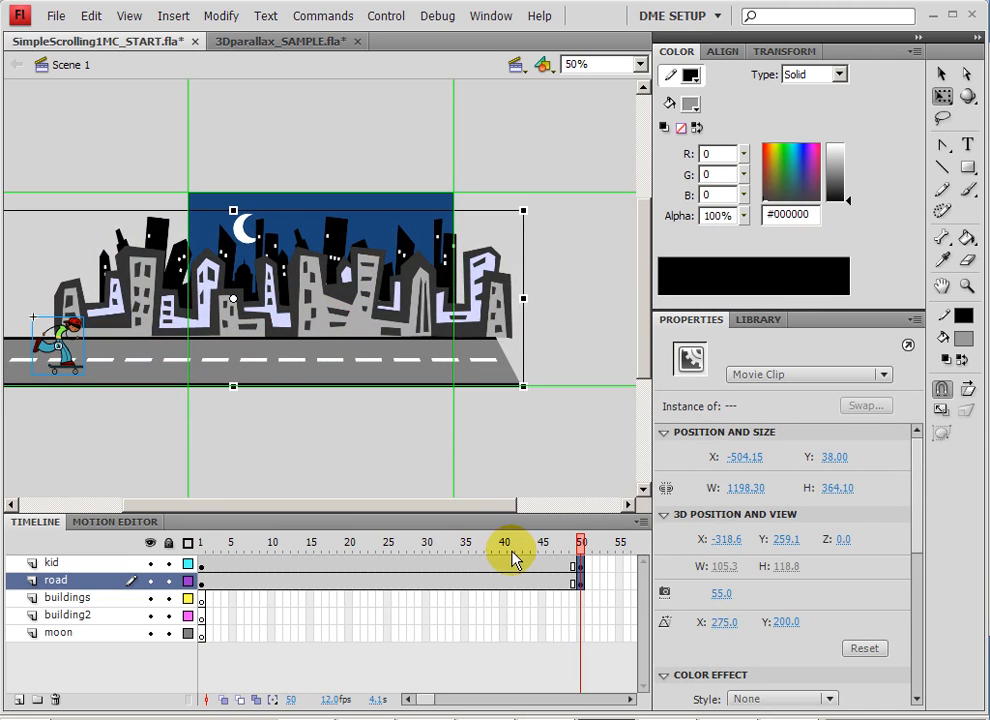
At frame 50, move the skateboarding kid past the stage's right edge to about X 570.
left_click(457, 565)
left_click(582, 567)
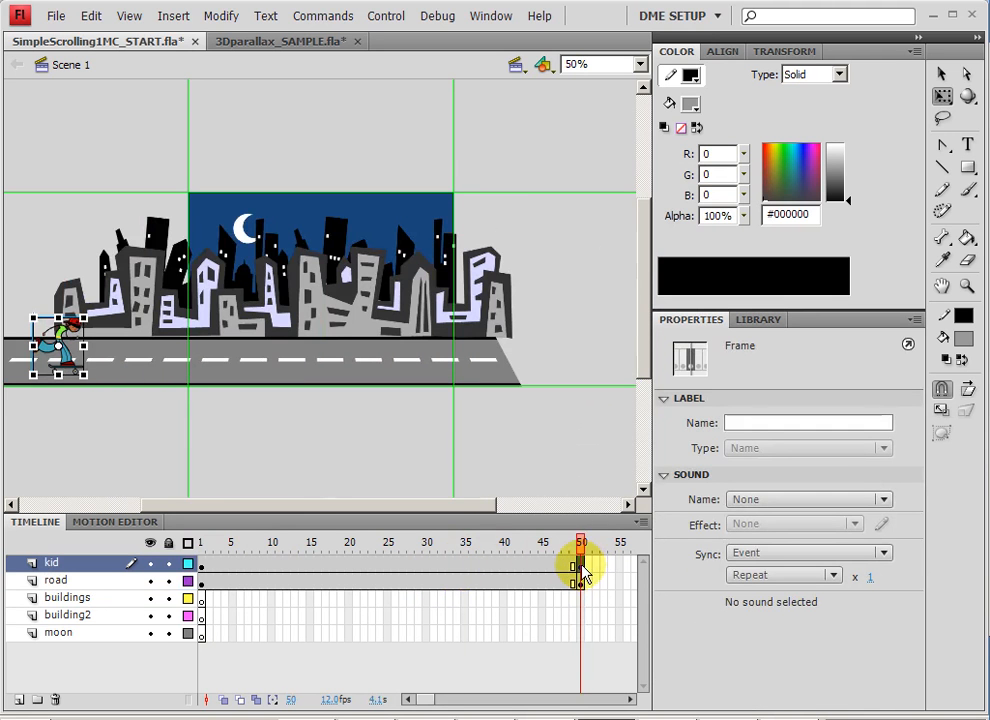
left_click(63, 350)
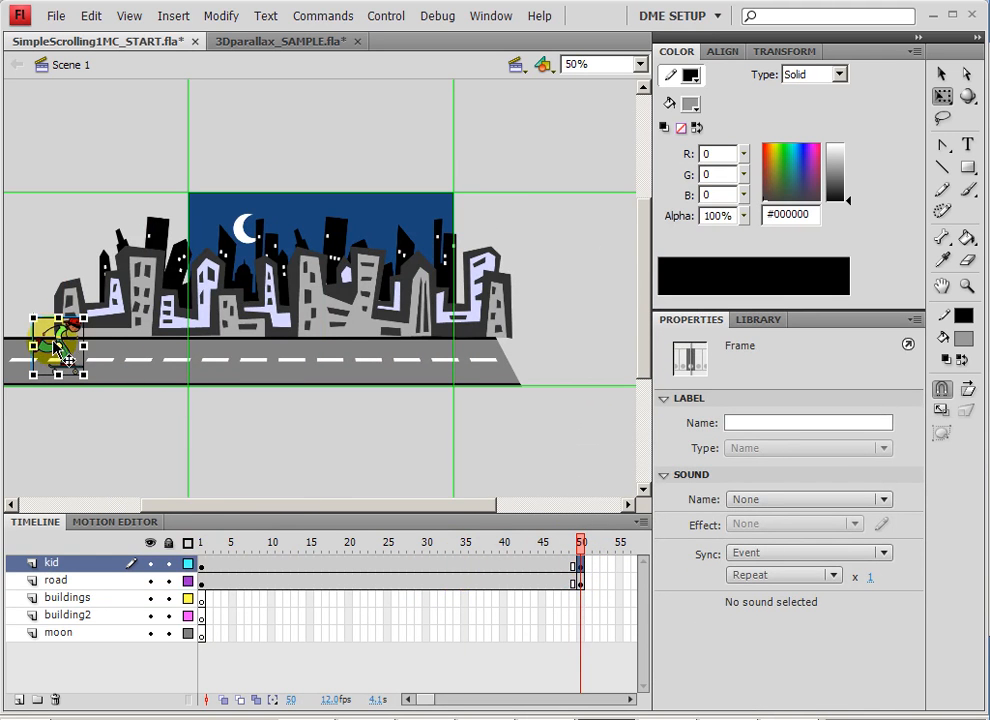
left_click_drag(62, 340, 491, 341)
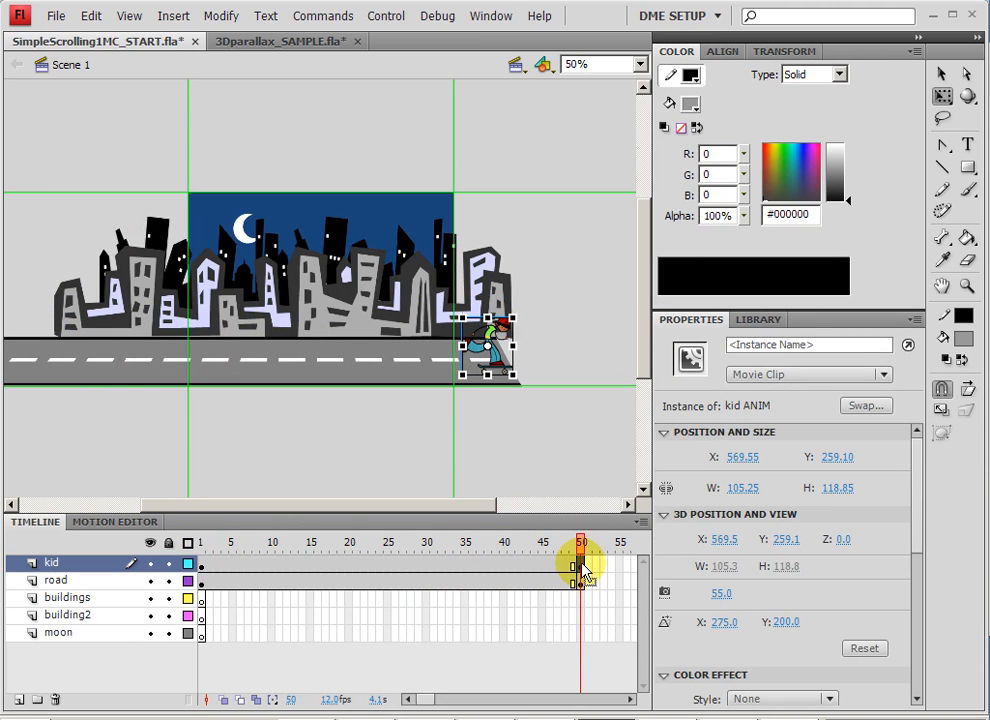
Add kid keyframes at frames 17 and 26, moving the kid back to about X 111 at frame 17.
left_click(581, 567)
left_click(325, 564)
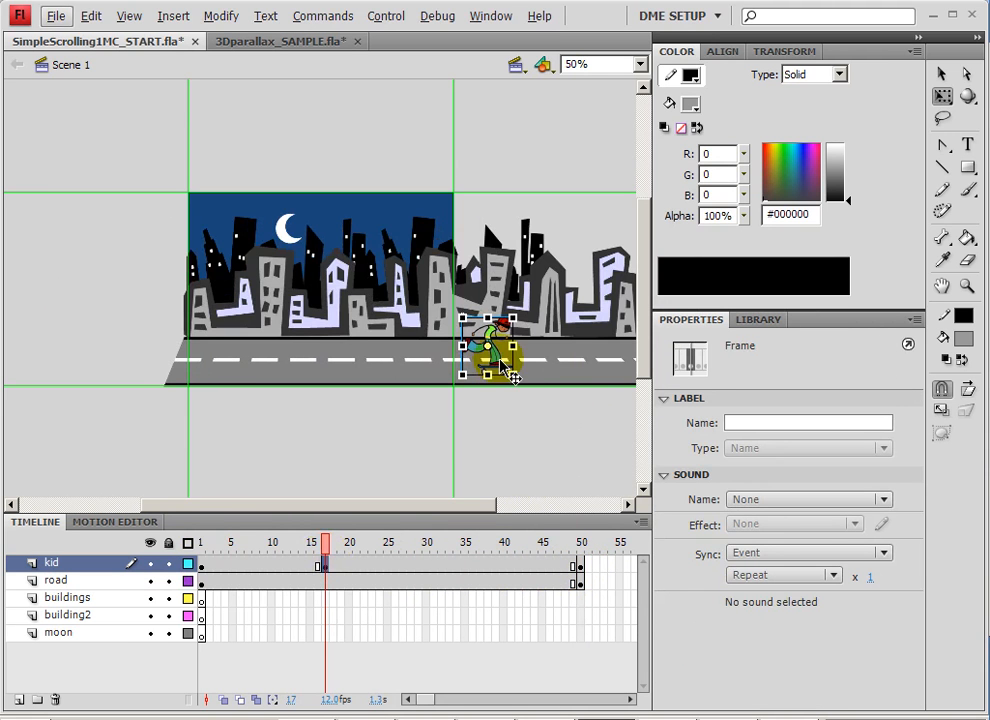
left_click_drag(487, 365, 266, 365)
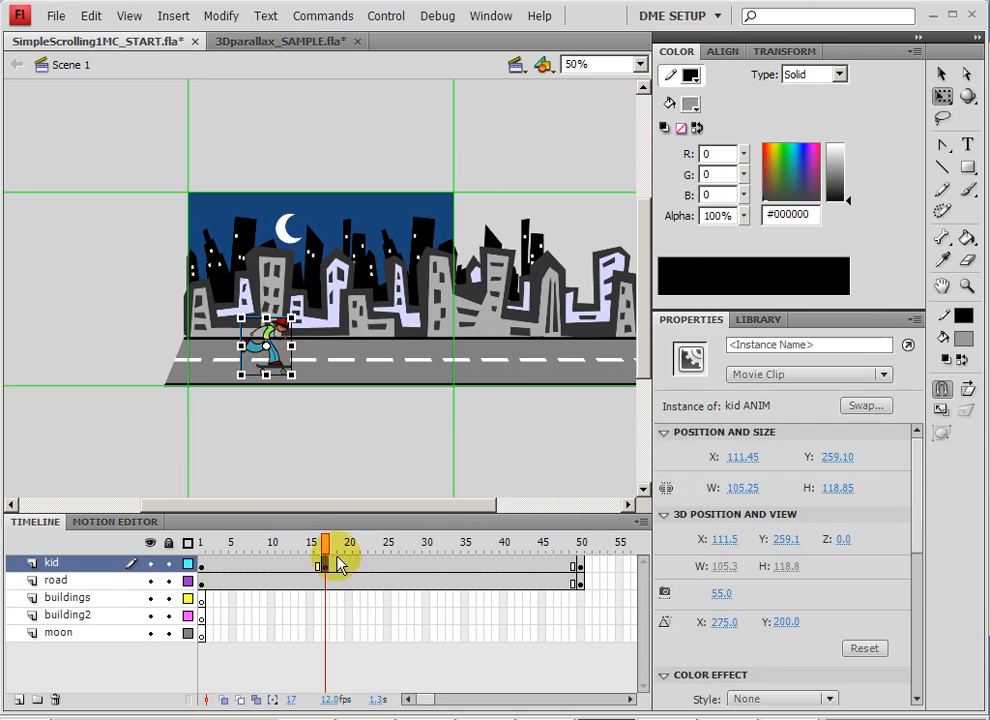
left_click(393, 565)
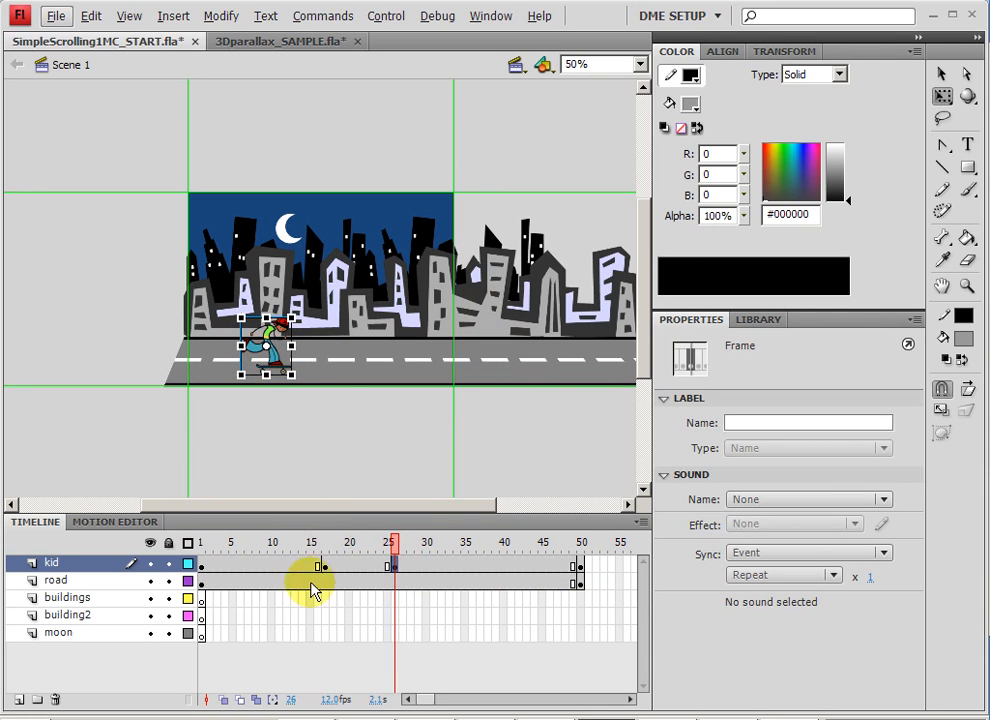
Create classic tweens in all three spans between the kid layer's keyframes.
left_click_drag(265, 567, 503, 566)
right_click(503, 568)
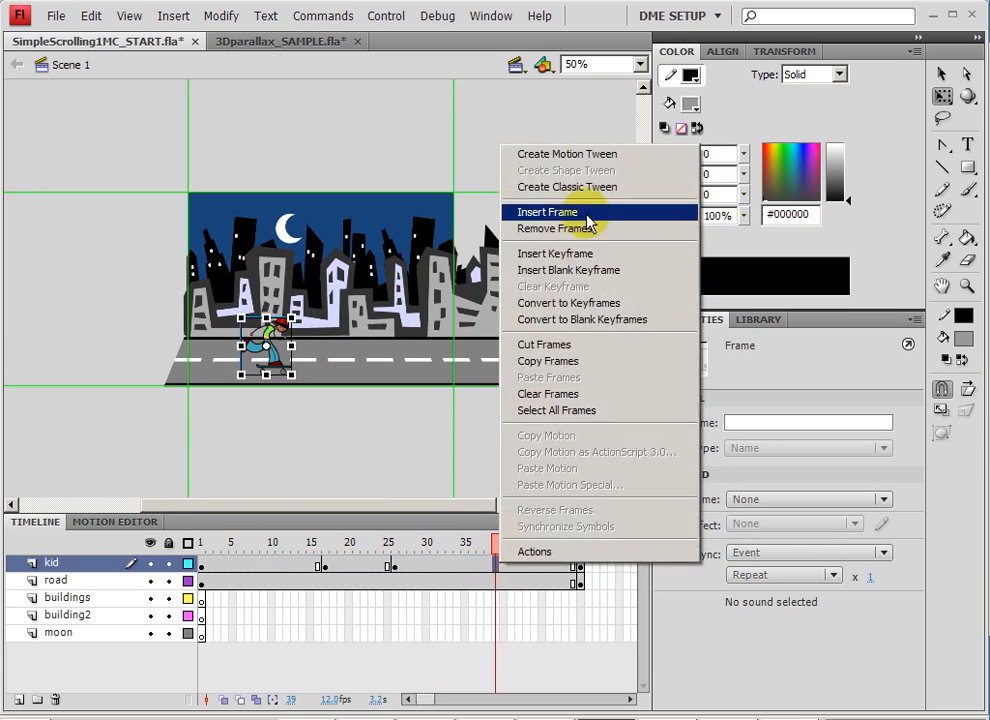
left_click(580, 188)
right_click(352, 572)
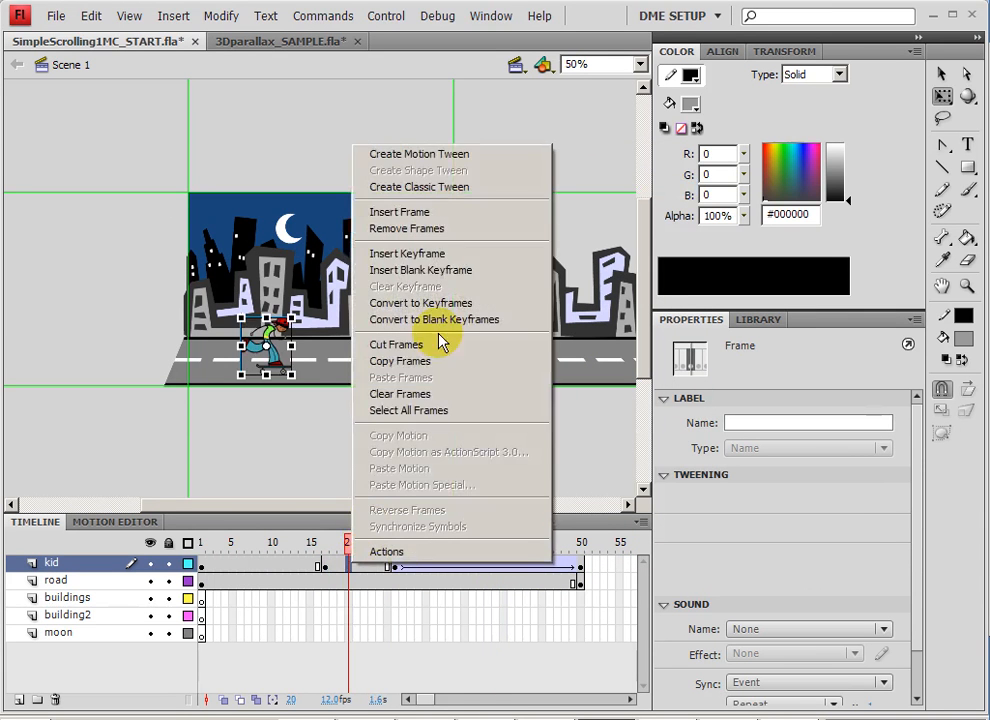
left_click(440, 188)
right_click(264, 569)
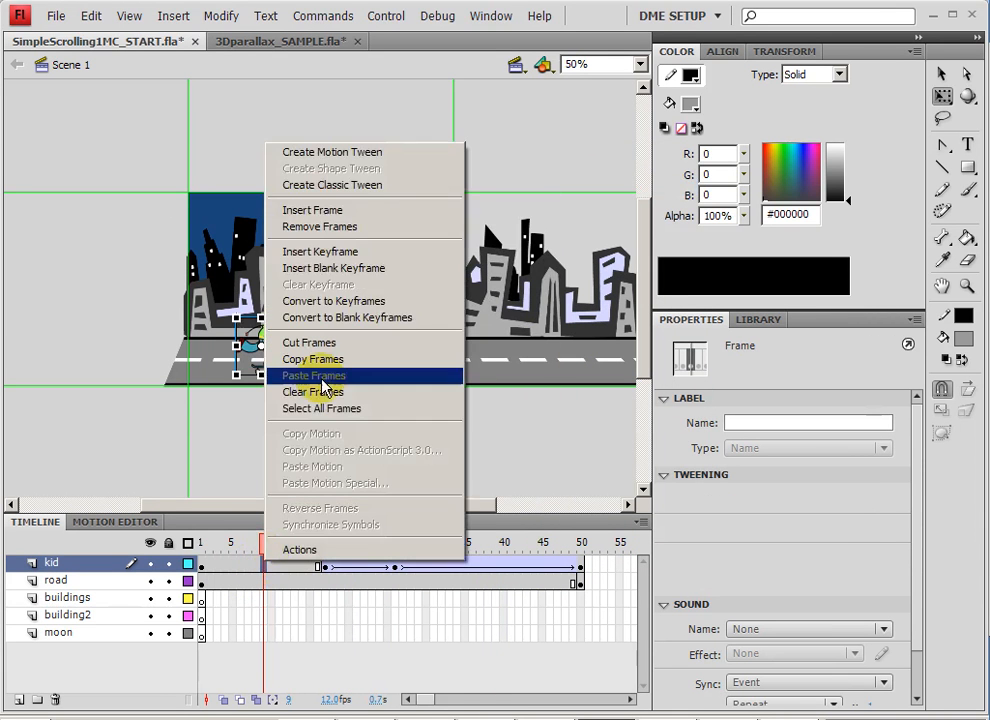
left_click(340, 125)
At frame 1, move the kid just off the stage's left edge.
left_click(266, 540)
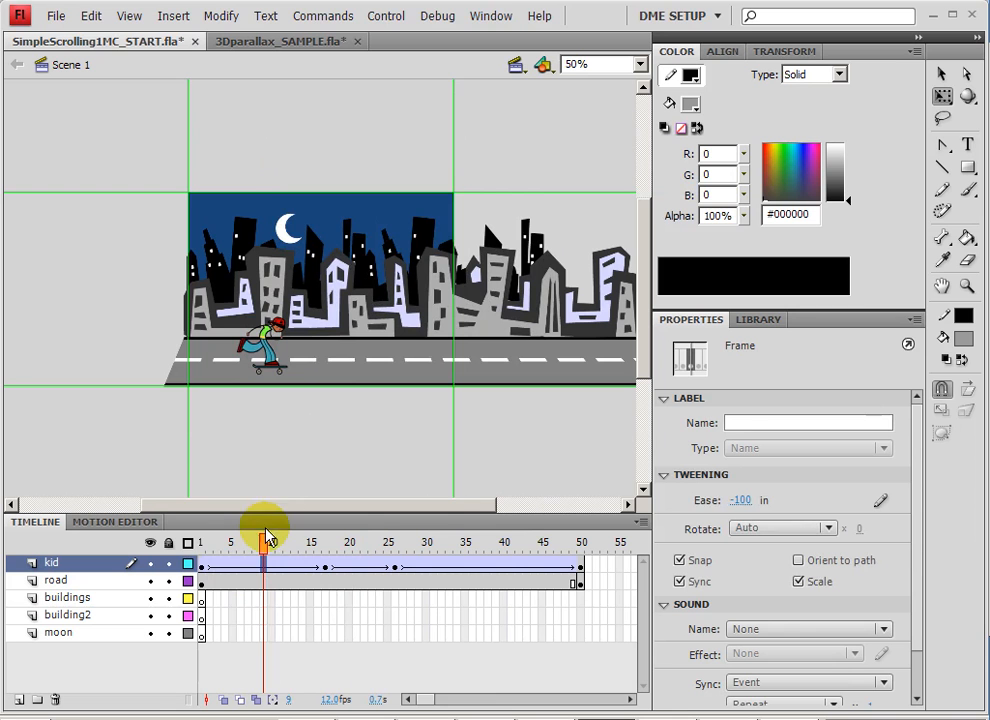
left_click_drag(266, 545, 192, 541)
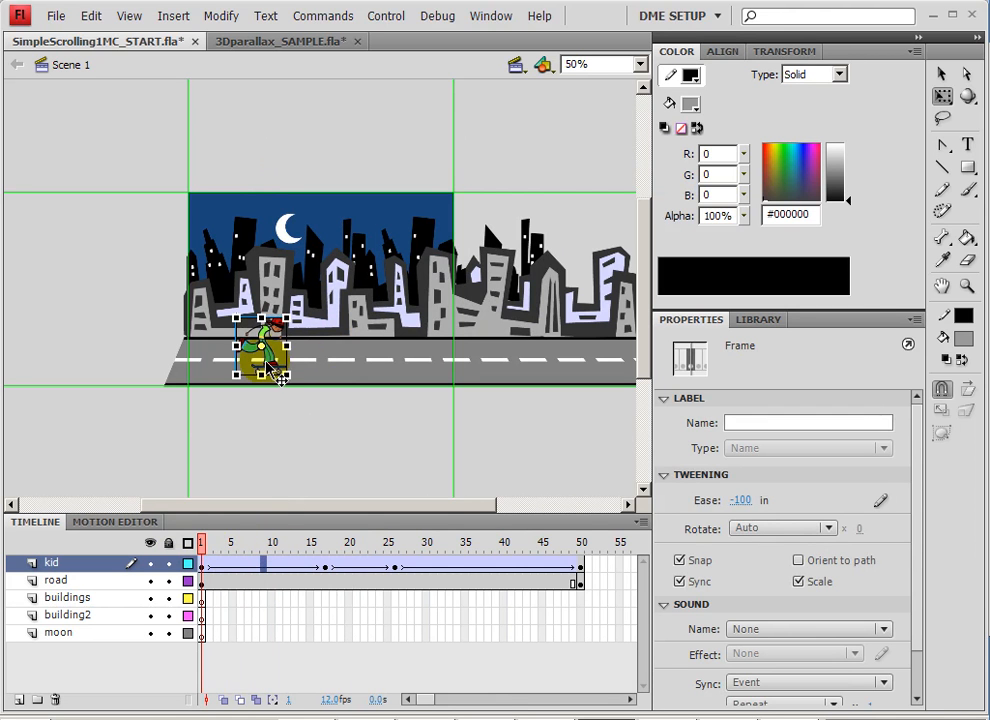
left_click_drag(261, 354, 172, 368)
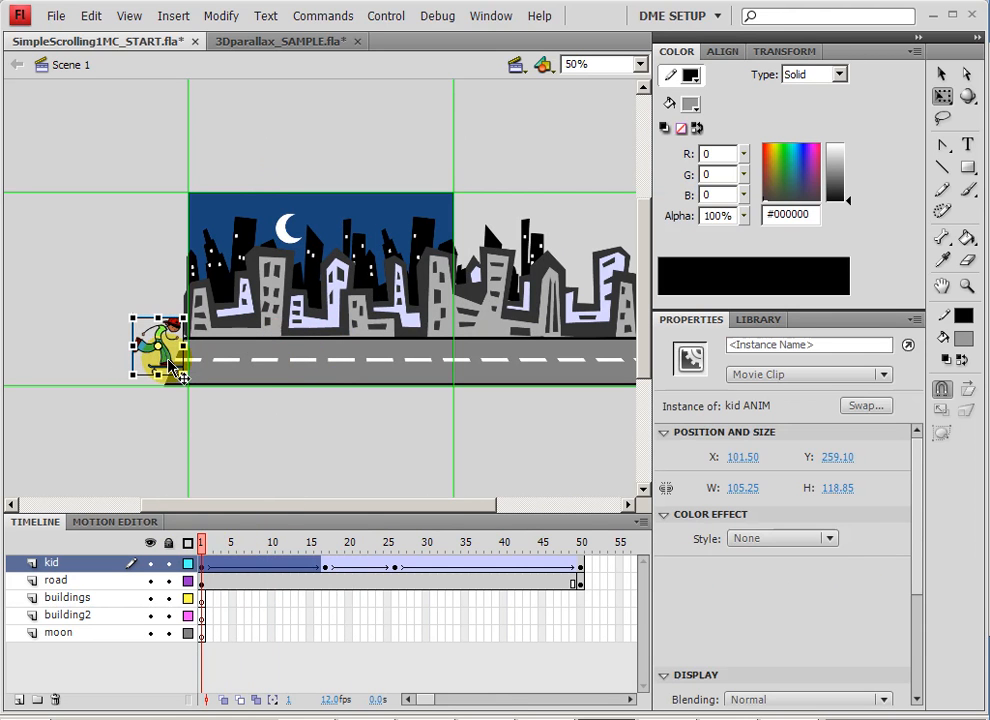
Preview the kid's motion and create a classic tween on the road layer between frames 1 and 50.
left_click_drag(203, 543, 424, 543)
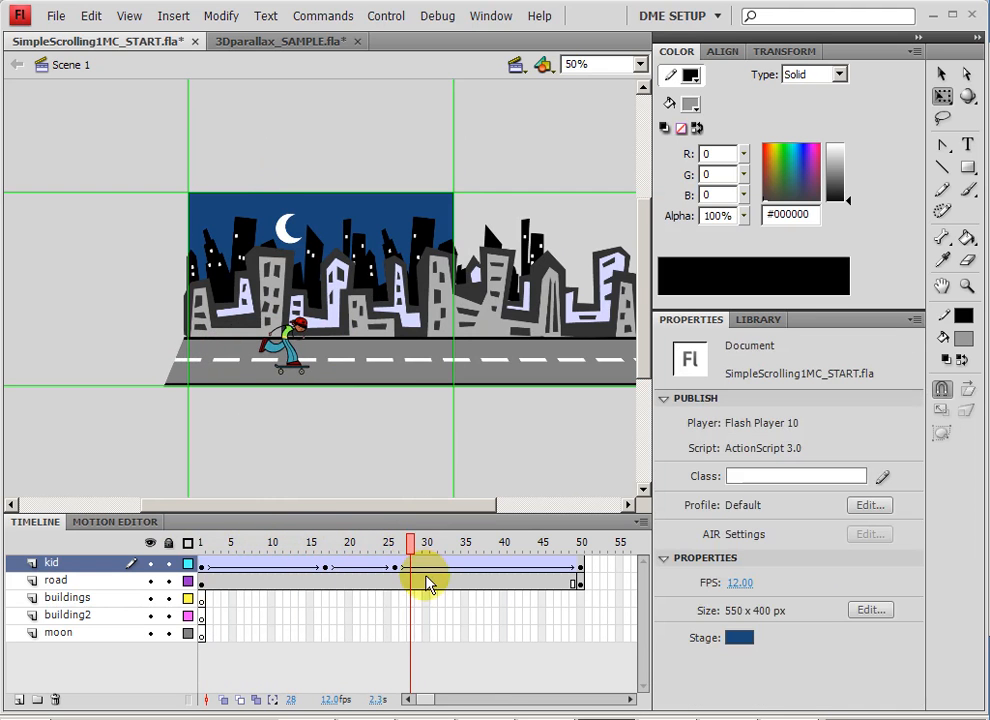
right_click(427, 583)
left_click(519, 199)
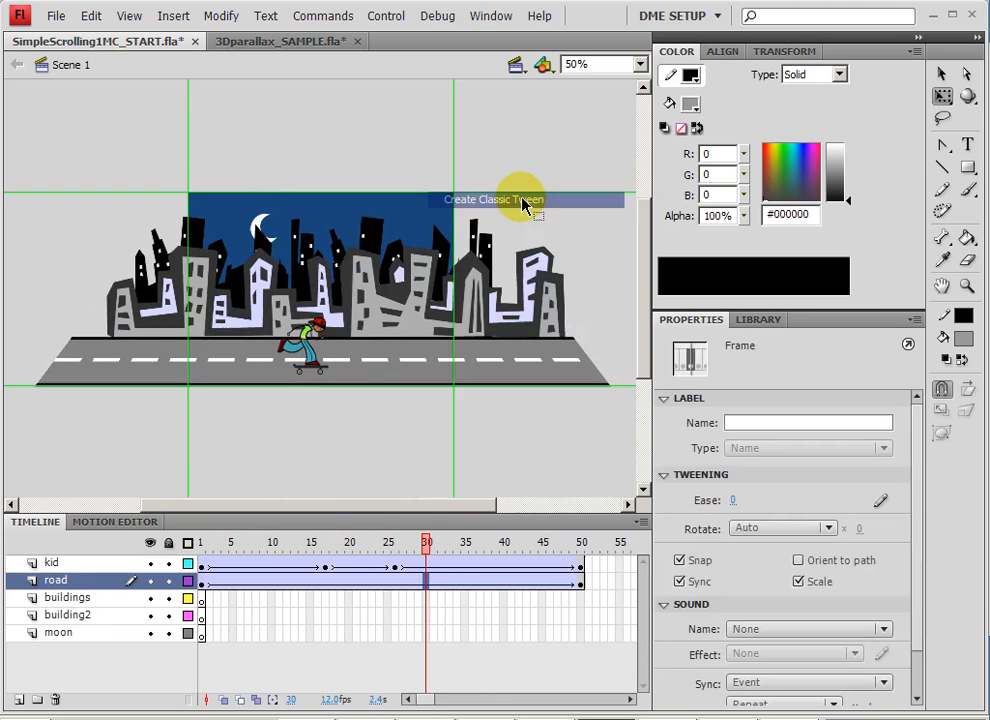
Shift the kid slightly backward on the road at the frame 26 keyframe and preview the motion.
left_click_drag(352, 541, 327, 541)
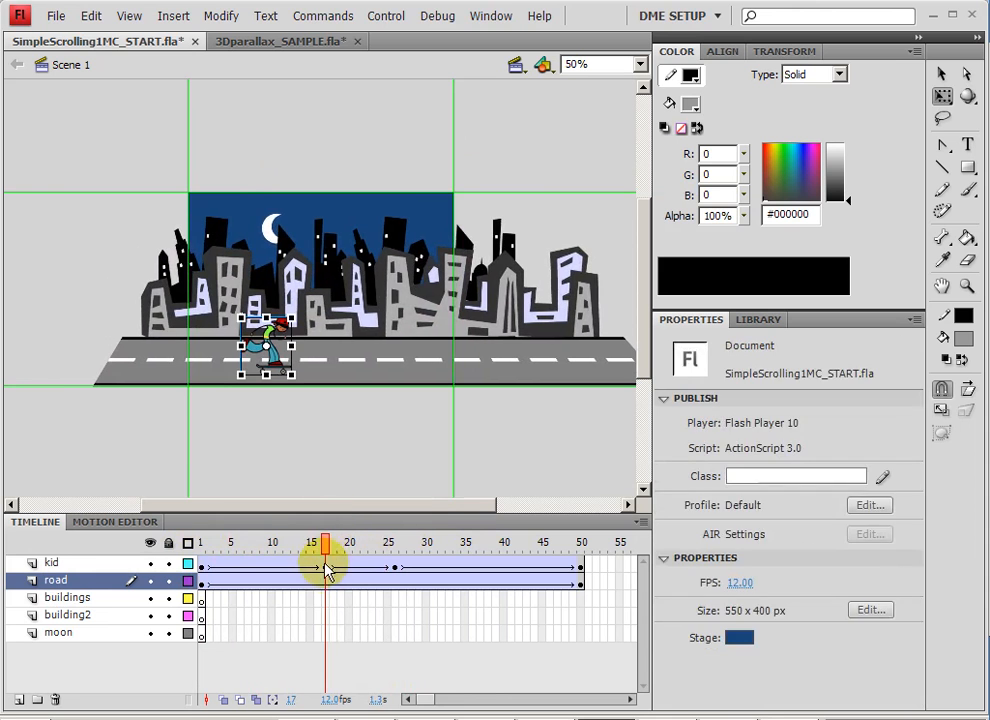
left_click(327, 565)
left_click(398, 567)
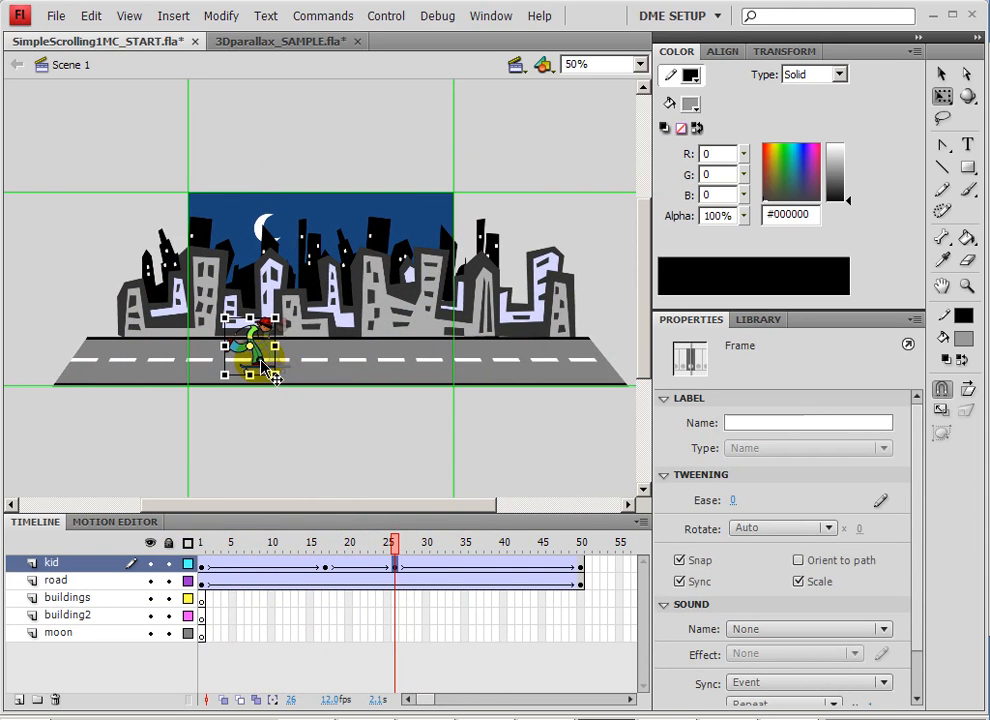
left_click(272, 376)
left_click_drag(358, 541, 73, 504)
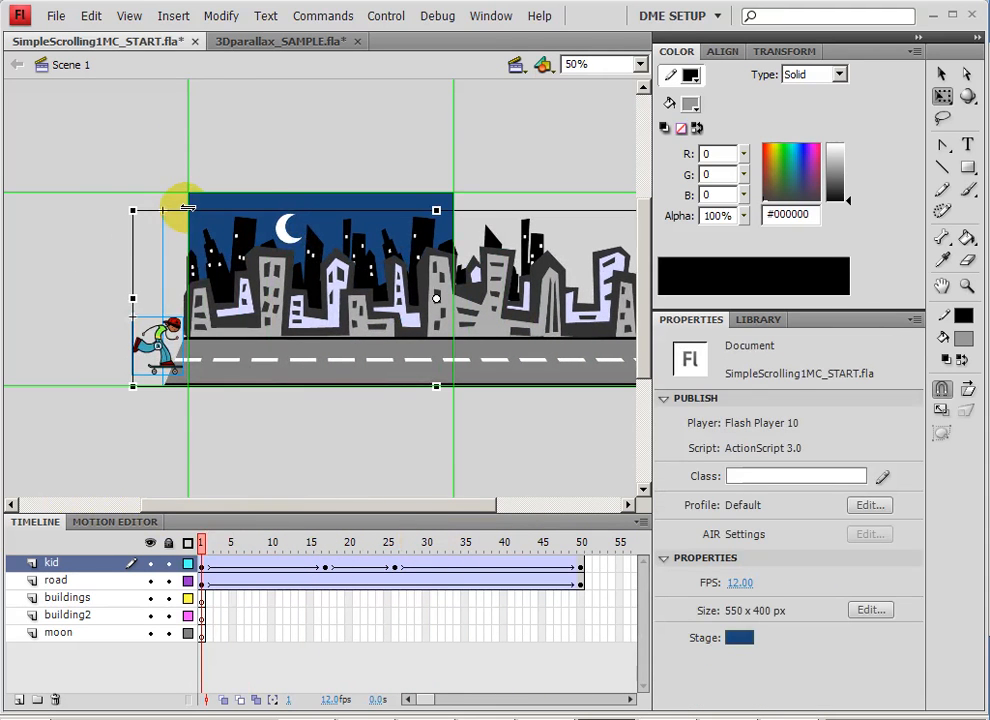
Save the document as SimpleScrolling1MC_DONE.fla and test the movie.
left_click(55, 16)
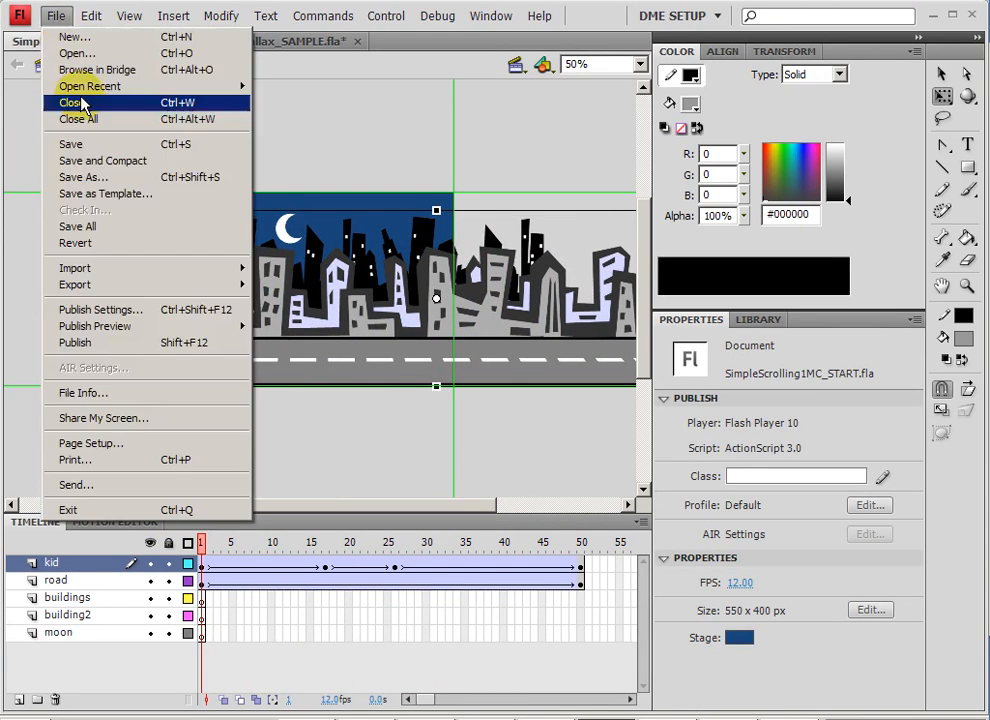
left_click(100, 178)
left_click(445, 558)
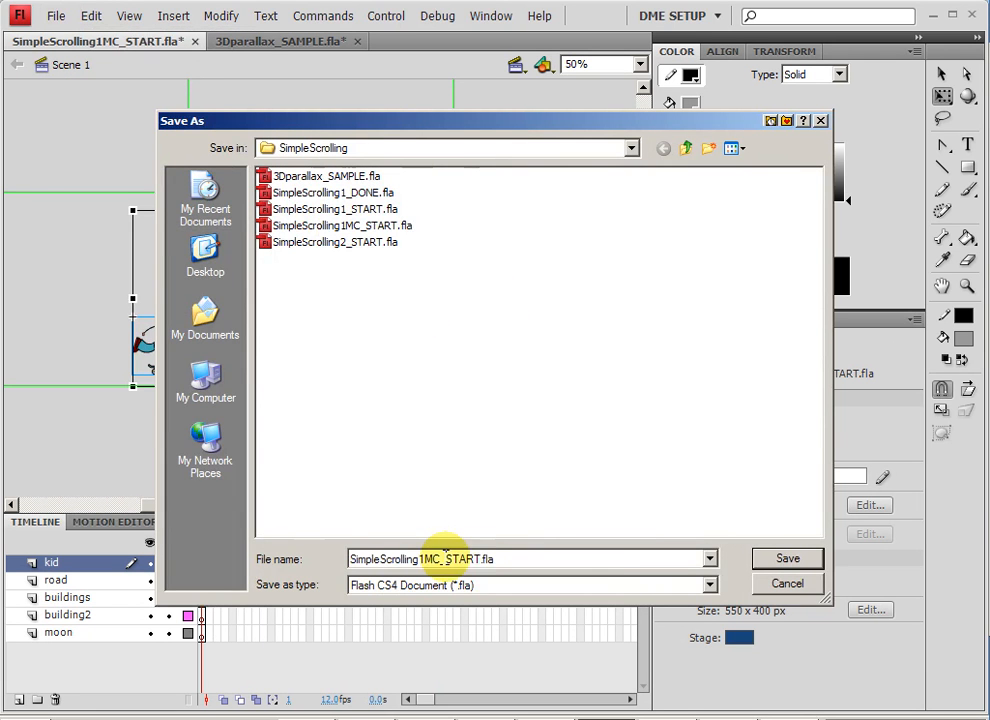
left_click_drag(445, 558, 632, 552)
type("DONE")
key("Return")
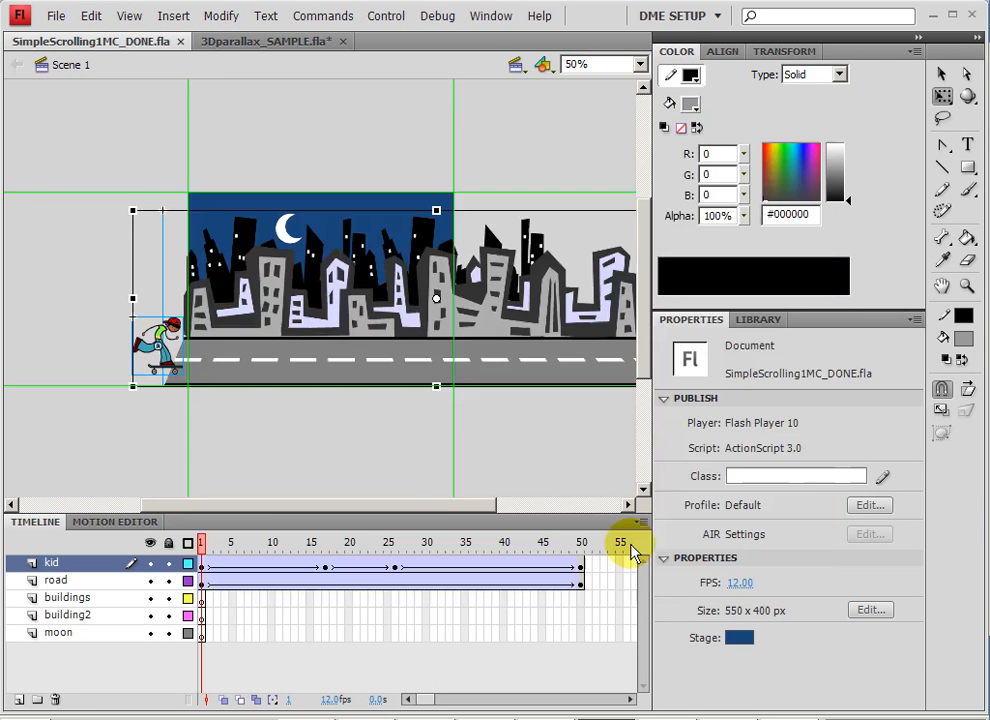
key("ctrl+Return")
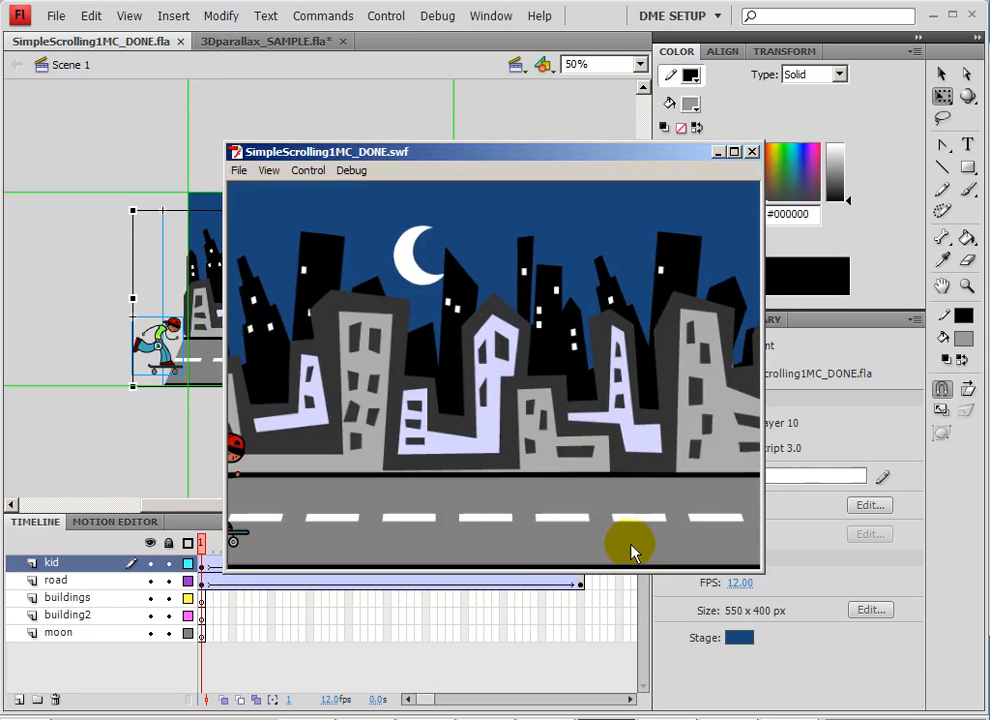